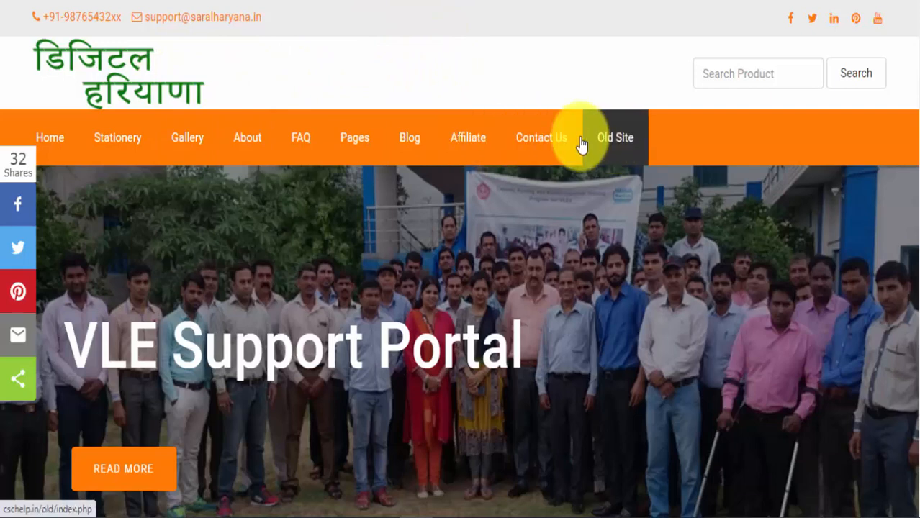
- Browse the Digital Haryana Pages listing to find the Har-Hith post
click(358, 146)
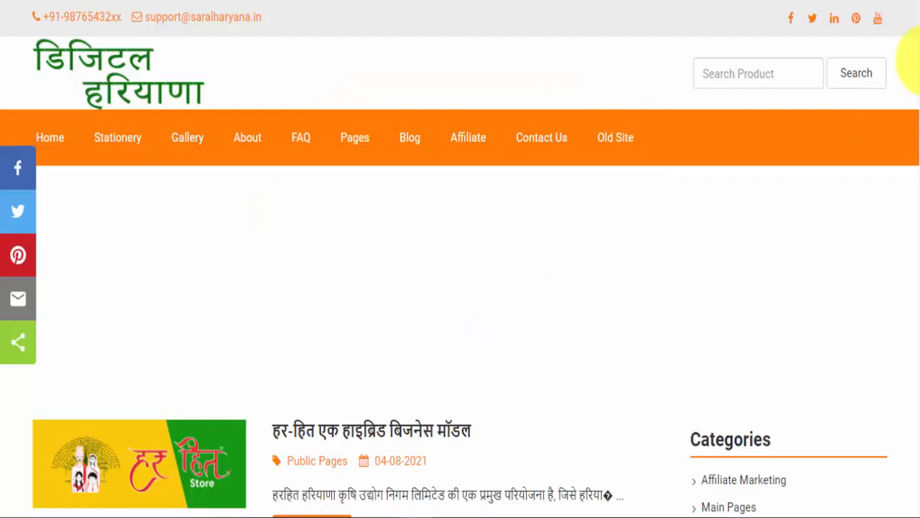
scroll(910, 65, down, 5)
scroll(909, 72, up, 3)
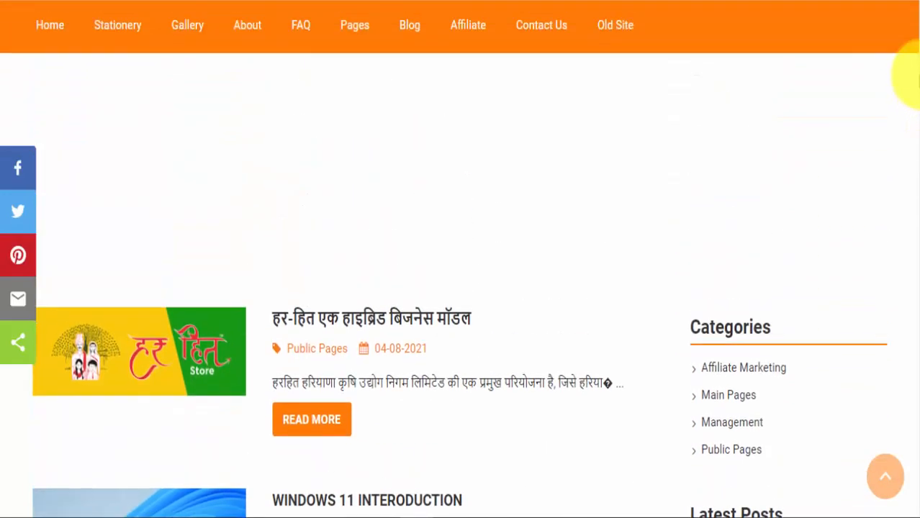
scroll(909, 86, down, 3)
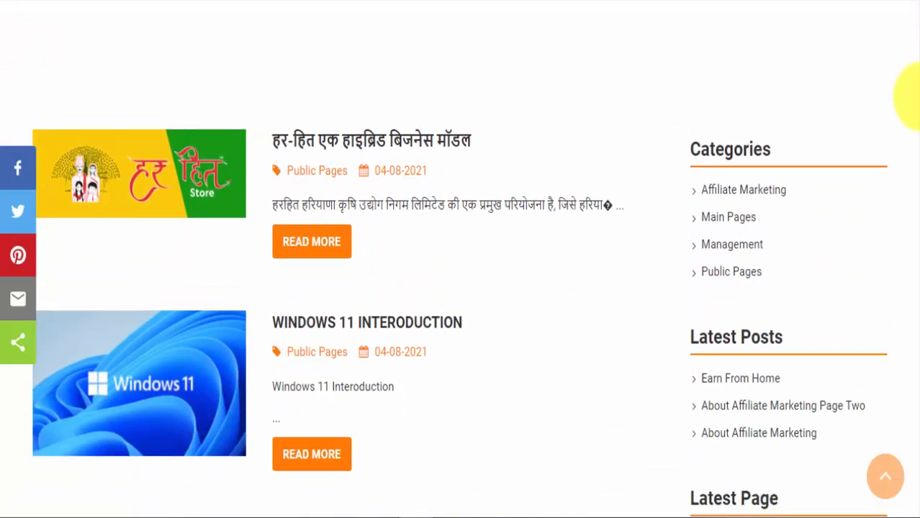
scroll(908, 115, down, 3)
scroll(915, 94, up, 5)
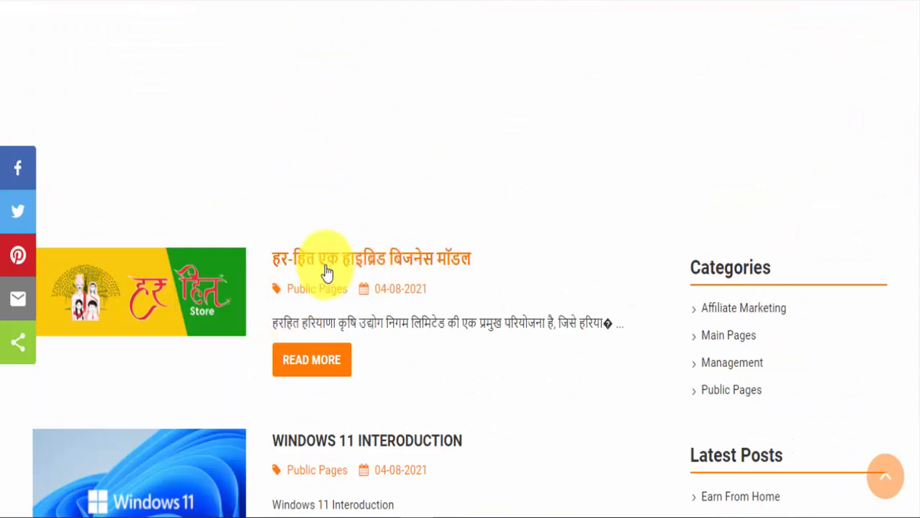
- Read through the Har-Hith hybrid business model article
click(314, 367)
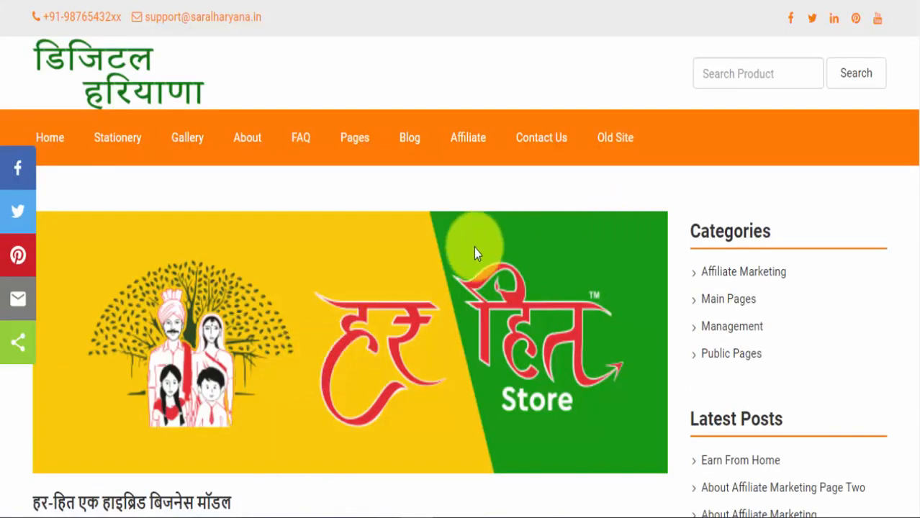
scroll(907, 94, down, 3)
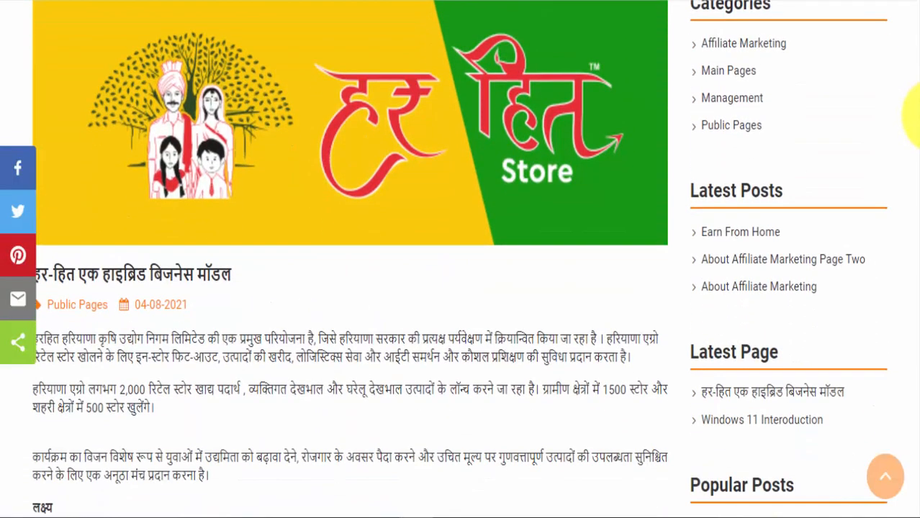
scroll(916, 115, down, 2)
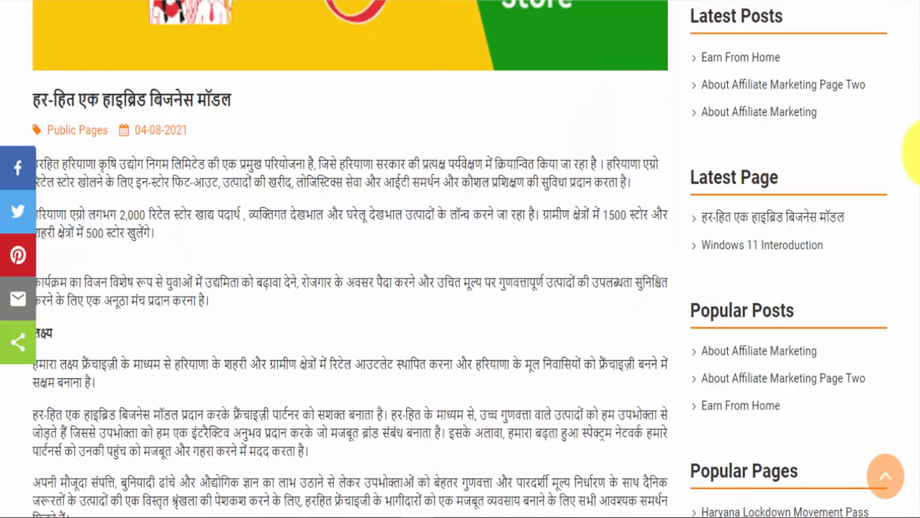
scroll(913, 151, up, 5)
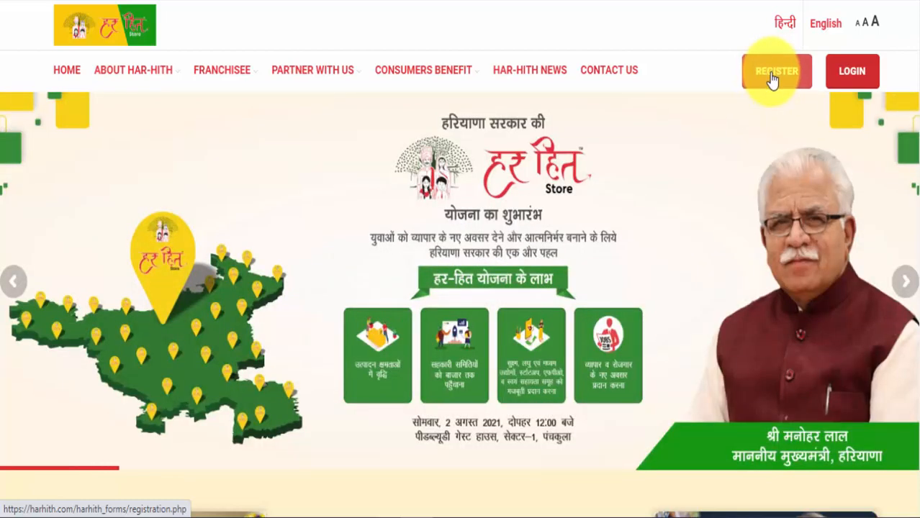
- Start a new franchisee registration to reach the Apply for Franchisee form
click(772, 79)
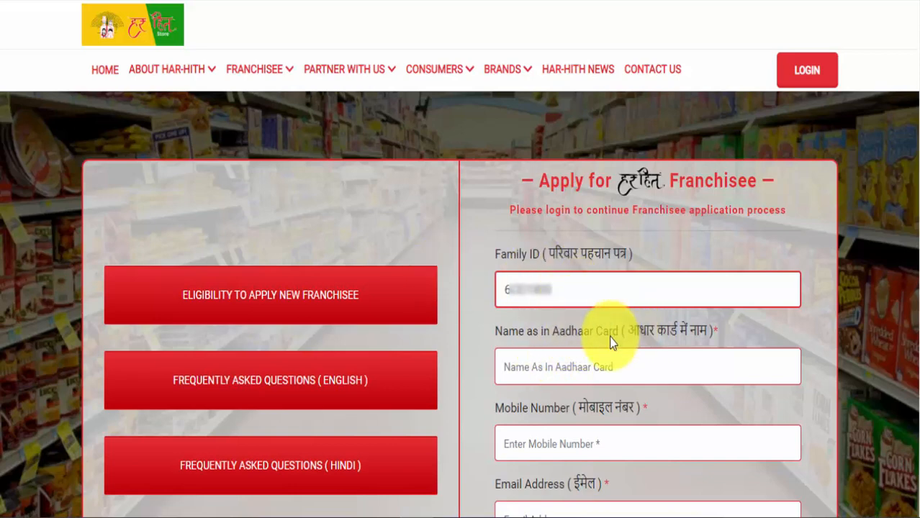
- Enter the applicant's Aadhaar name and mobile number, and take the e-mail from the autofill suggestion
click(592, 367)
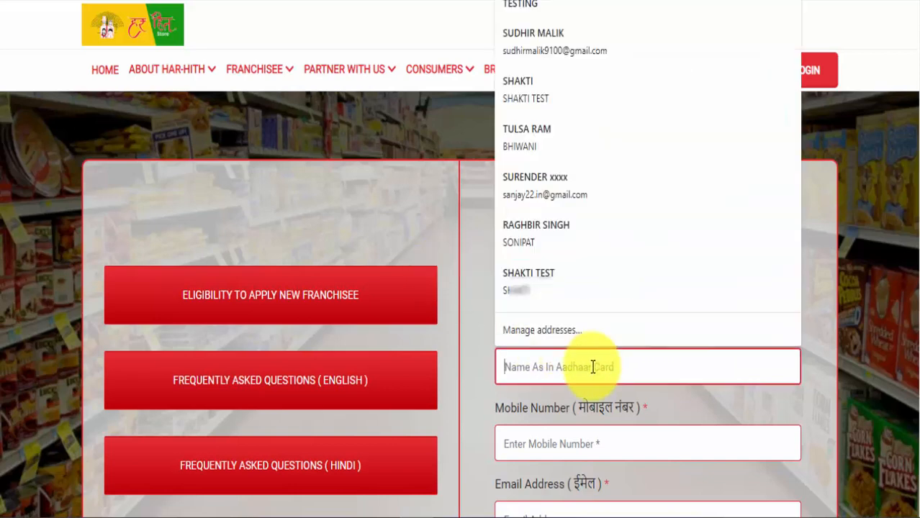
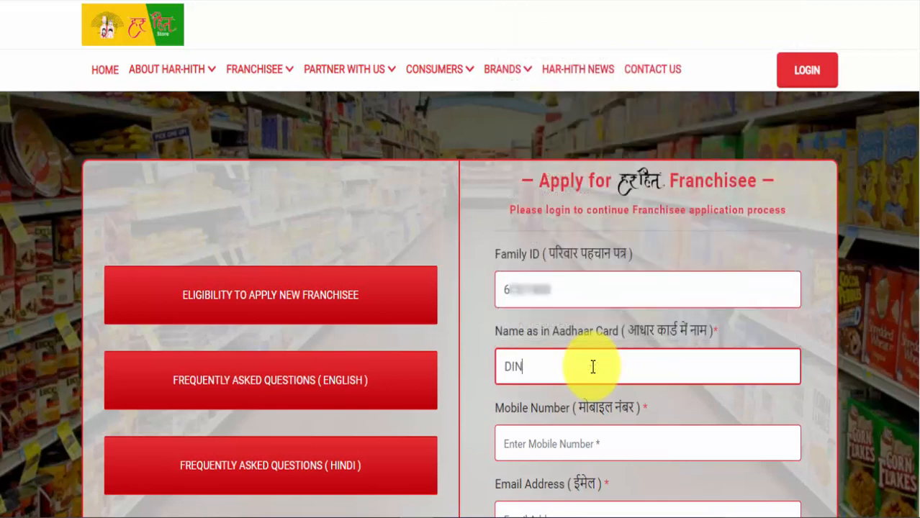
scroll(569, 312, down, 2)
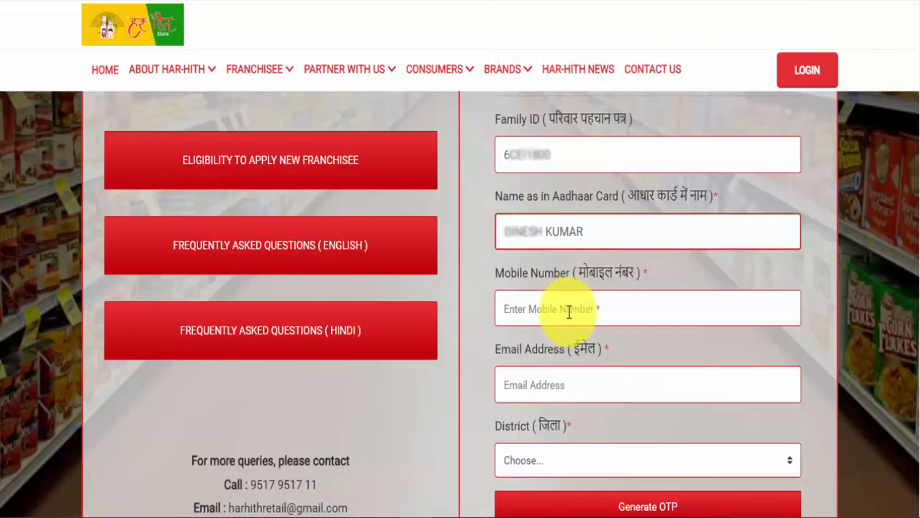
click(568, 309)
text(93)
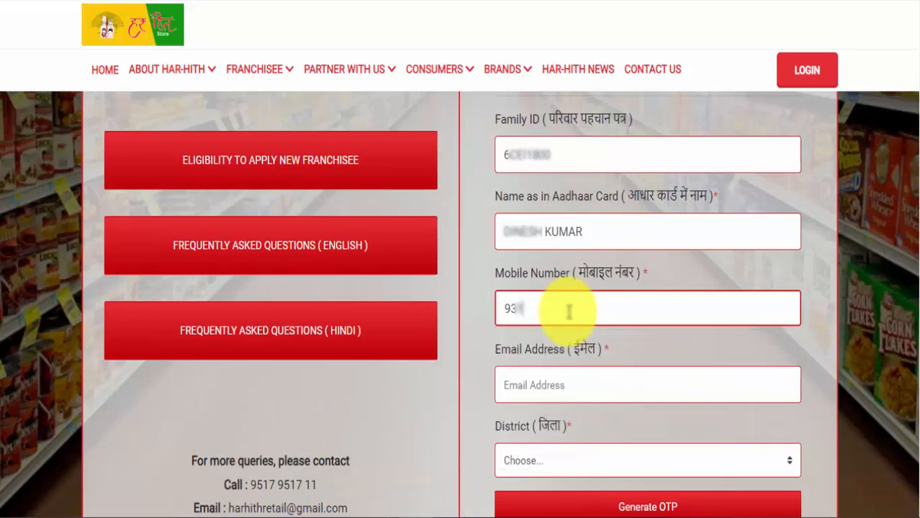
click(581, 384)
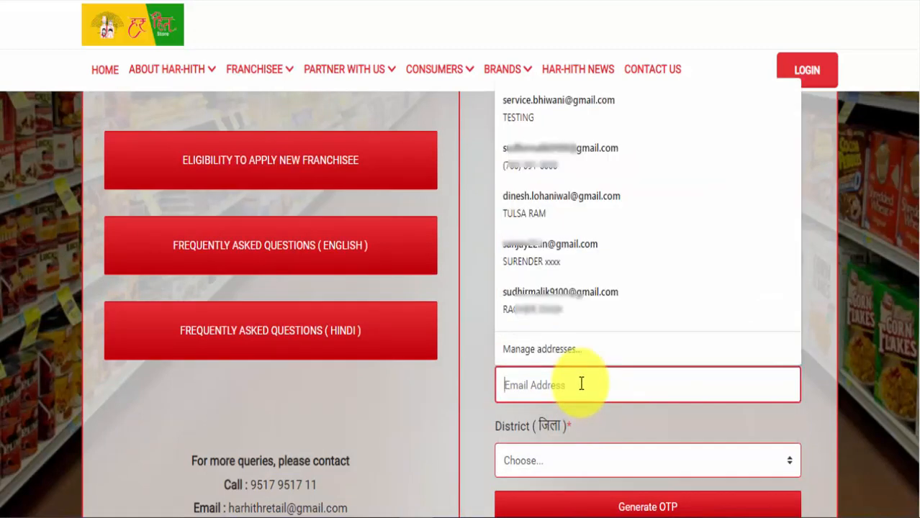
text(ser)
key(Down)
key(Return)
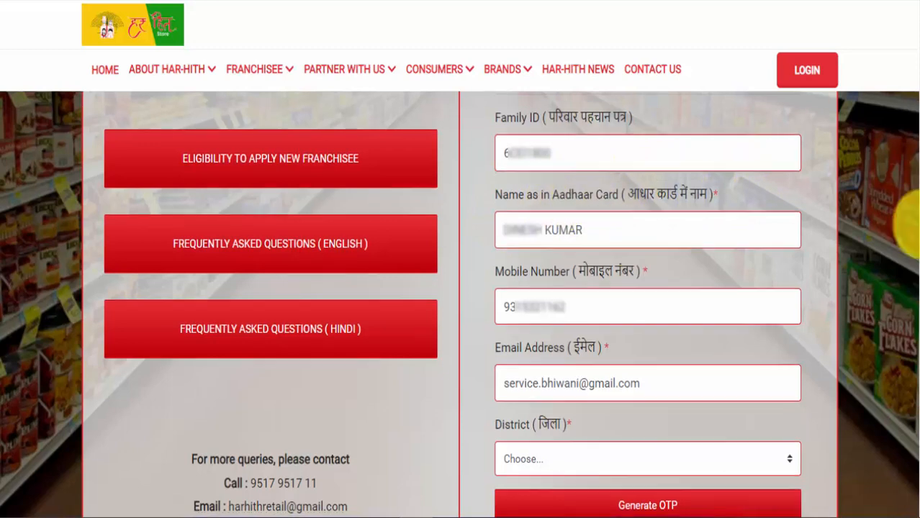
- Set the District to BHIWANI
scroll(908, 223, down, 1)
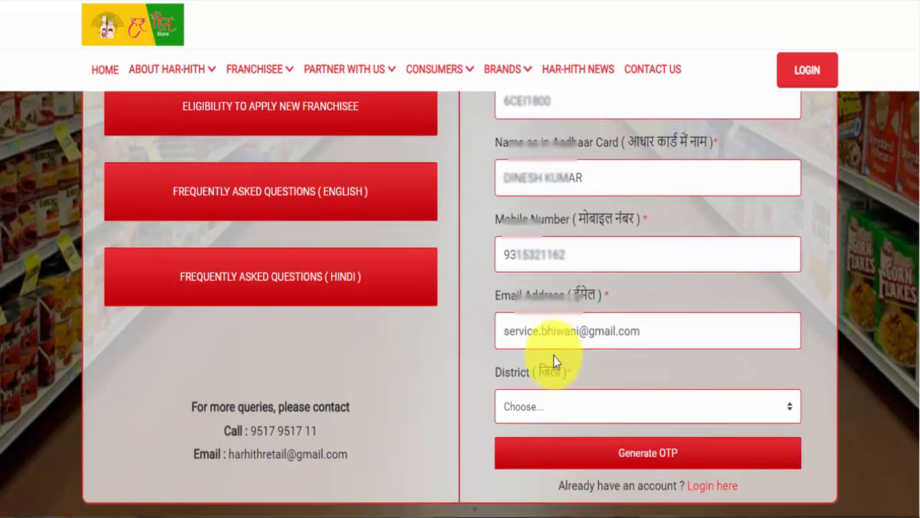
click(573, 410)
click(586, 127)
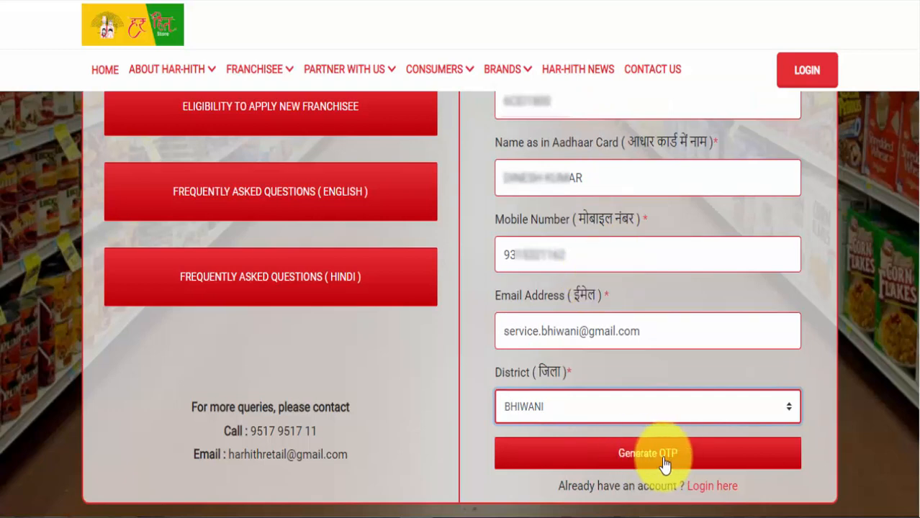
- Generate an OTP for the mobile number, enter the received code and submit it
click(638, 455)
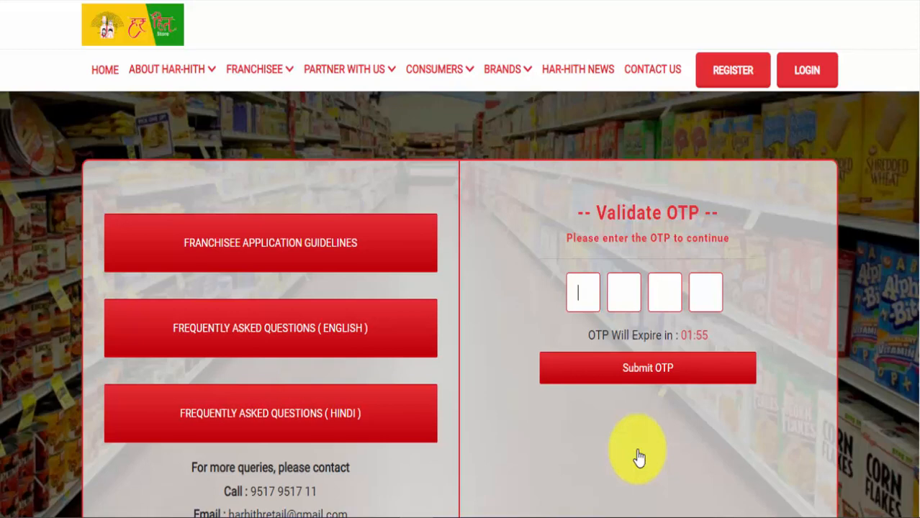
click(647, 375)
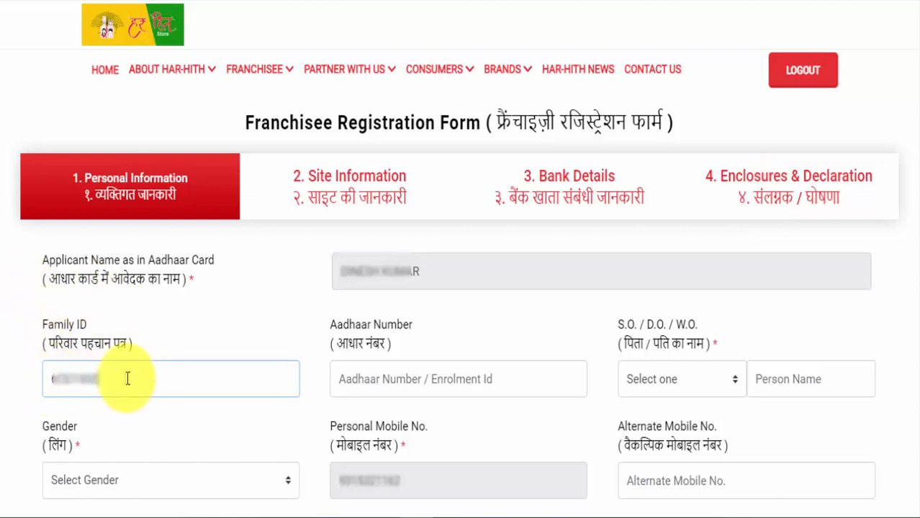
- Paste the Aadhaar number and set the relation to S.O (पिता) before the father's name
click(365, 384)
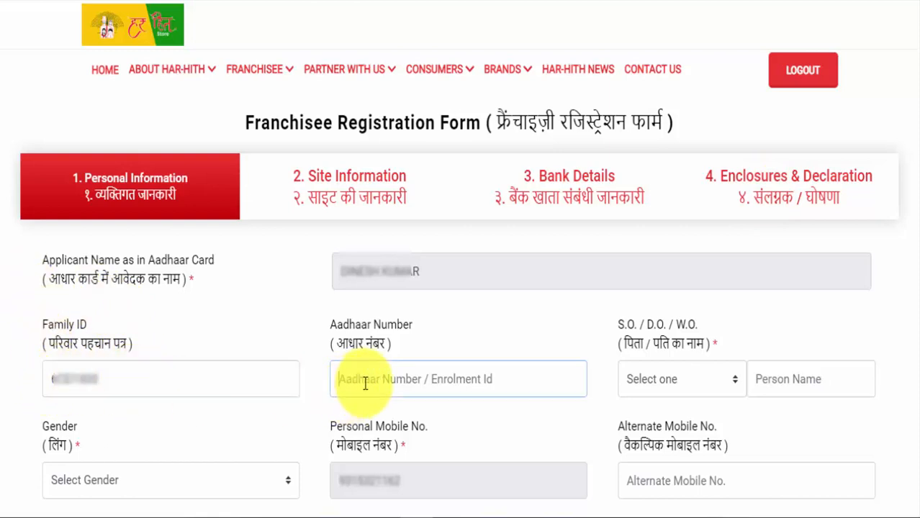
key(ctrl+v)
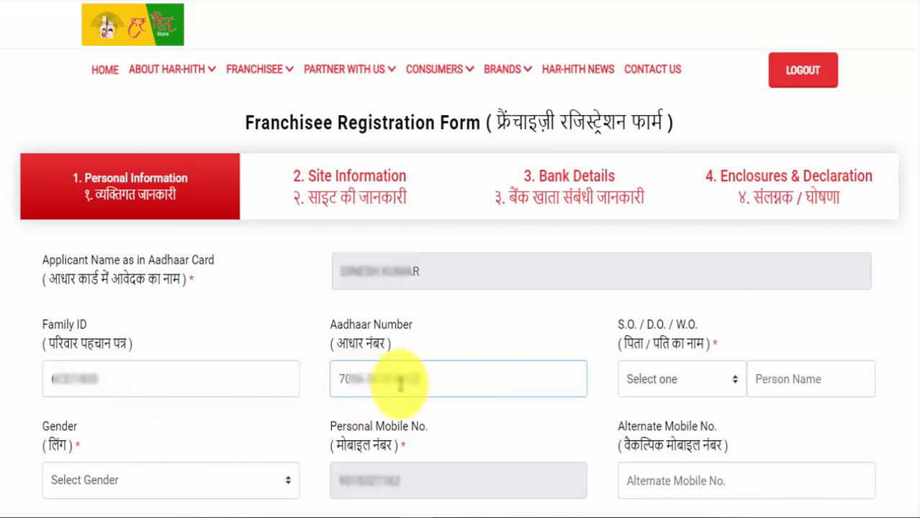
click(673, 384)
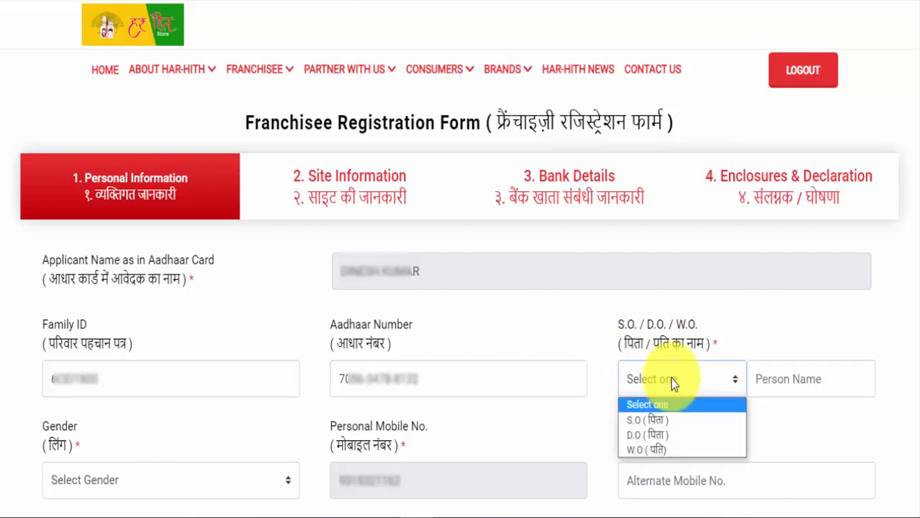
click(649, 422)
click(774, 379)
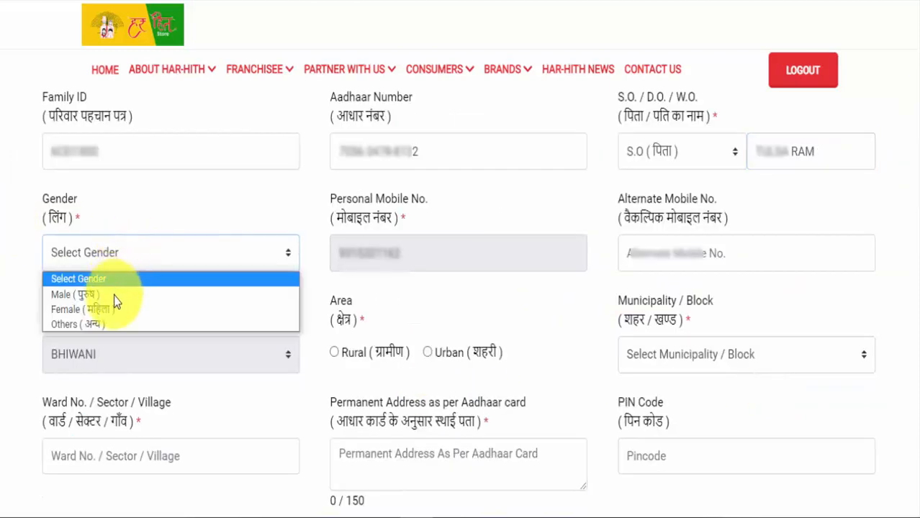
- Set gender to Male and fill in the alternate mobile number from the suggestion
click(115, 302)
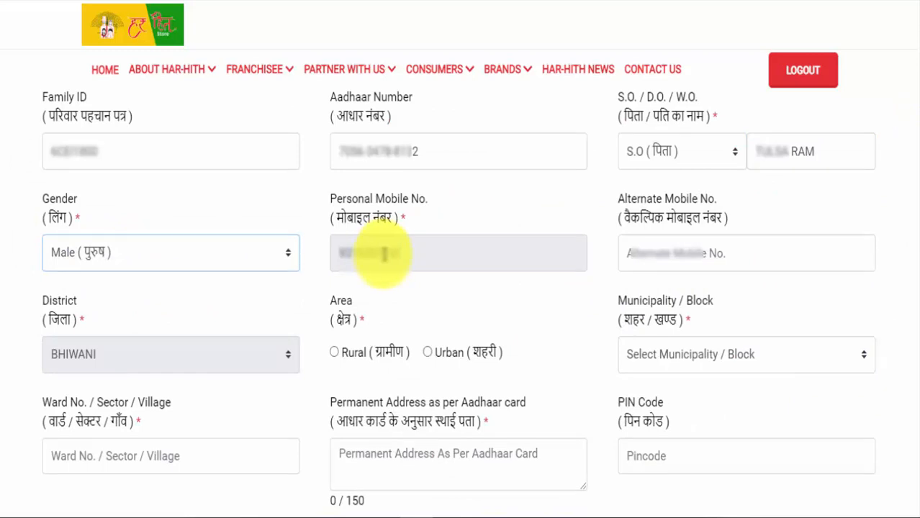
click(647, 253)
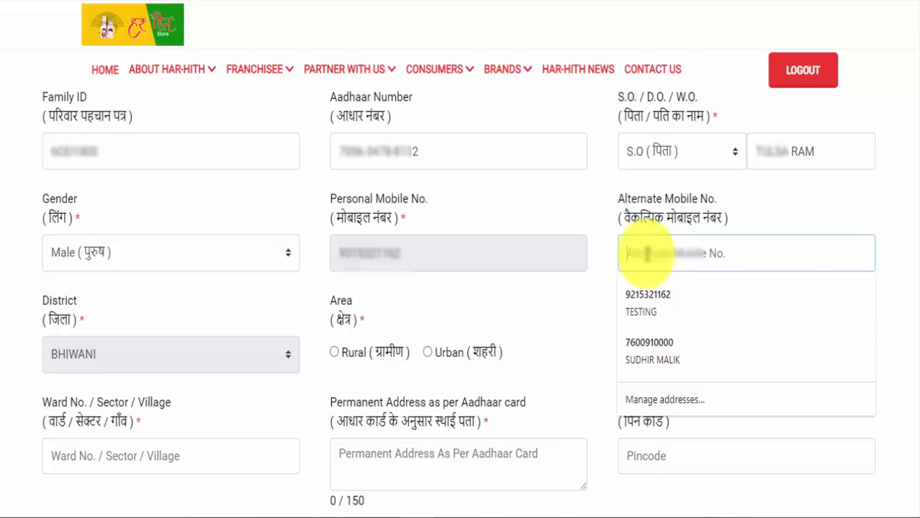
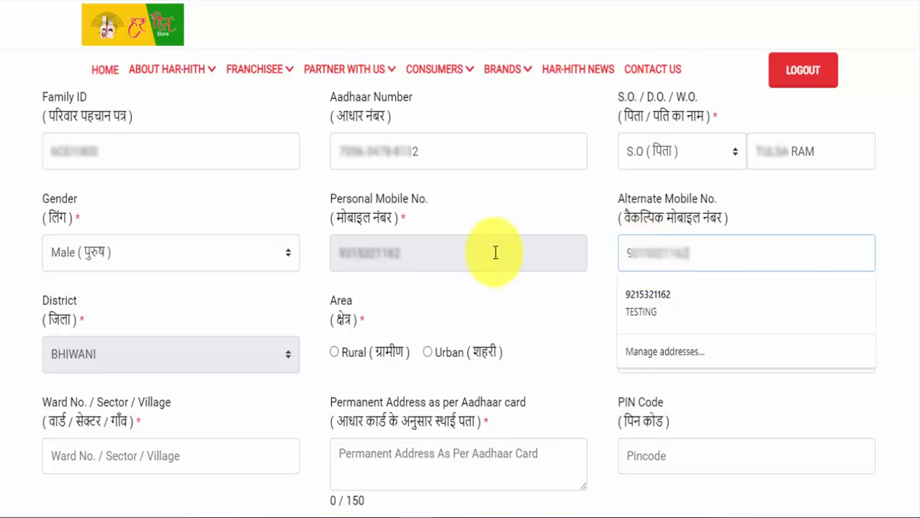
click(139, 325)
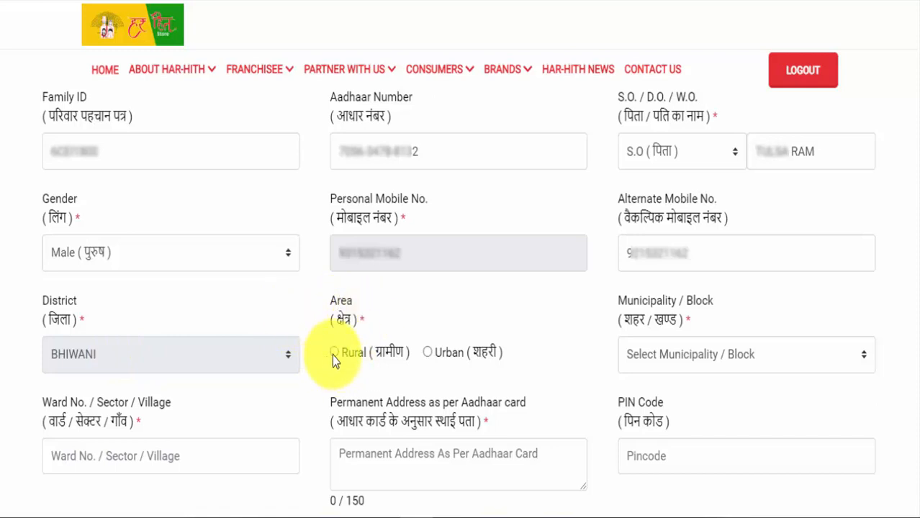
- Choose the Rural area with BHIWANI block and enter the village
click(428, 353)
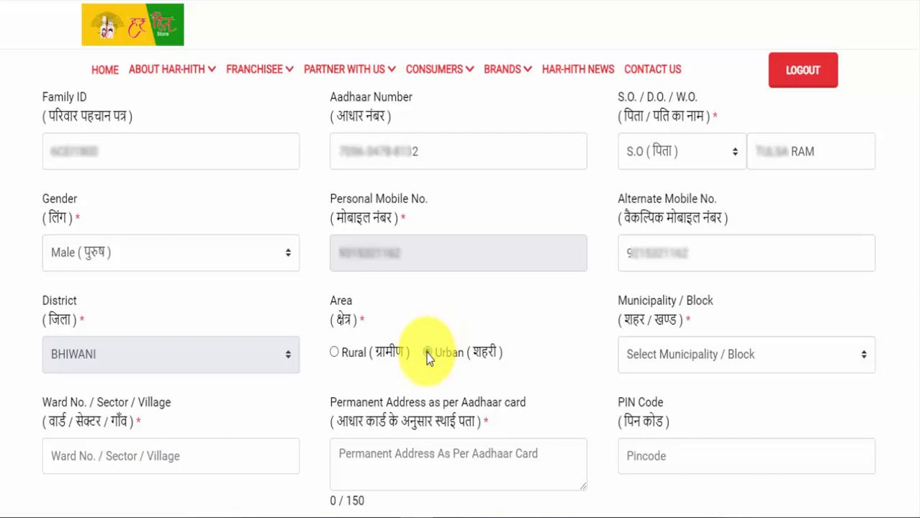
click(334, 352)
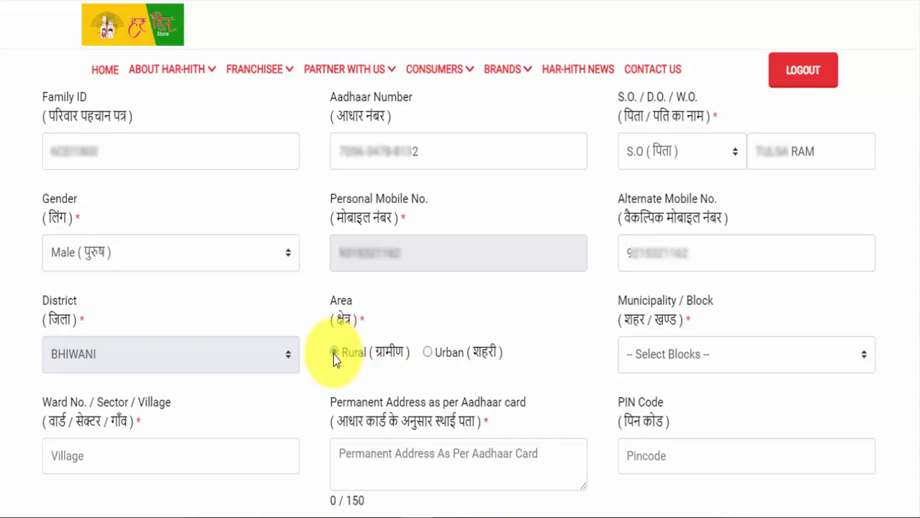
click(678, 354)
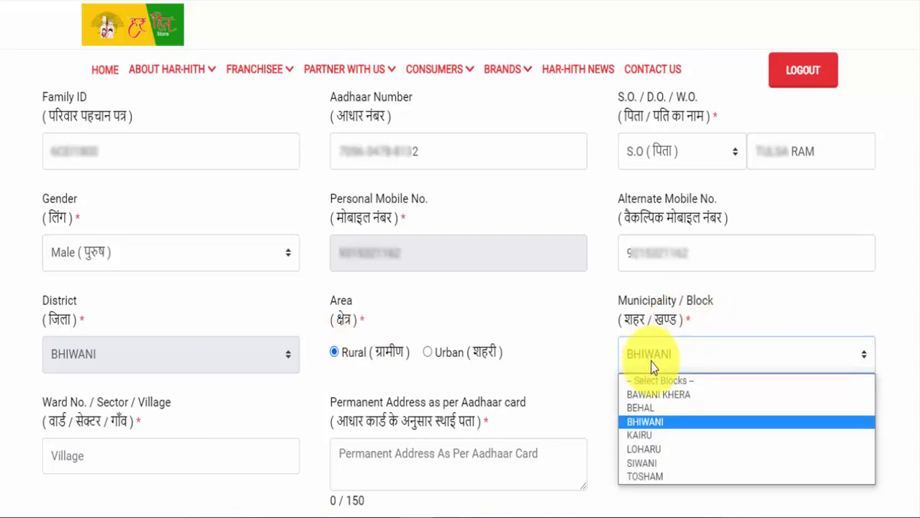
click(637, 423)
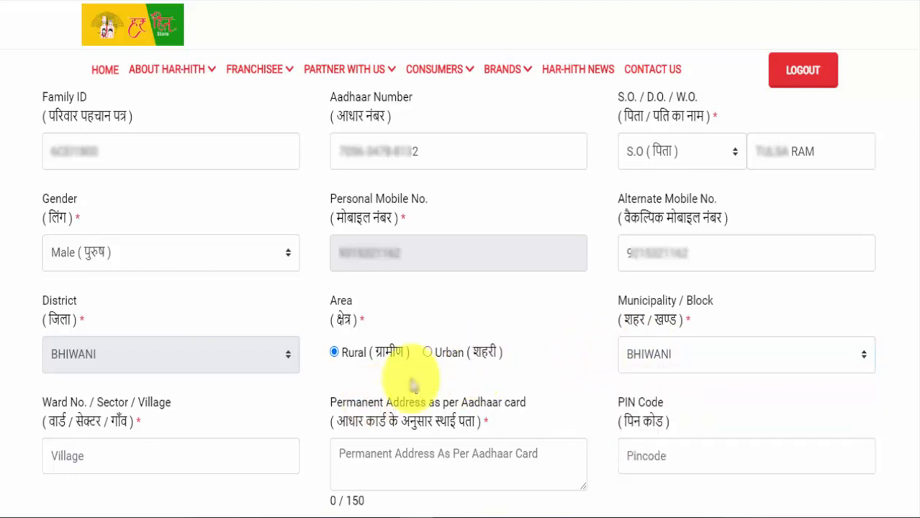
click(145, 450)
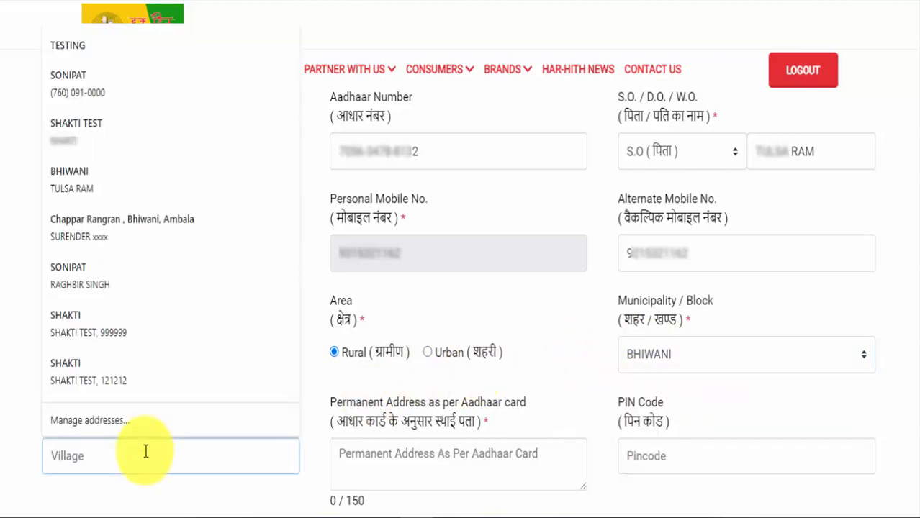
text(Patharwali)
scroll(230, 275, down, 3)
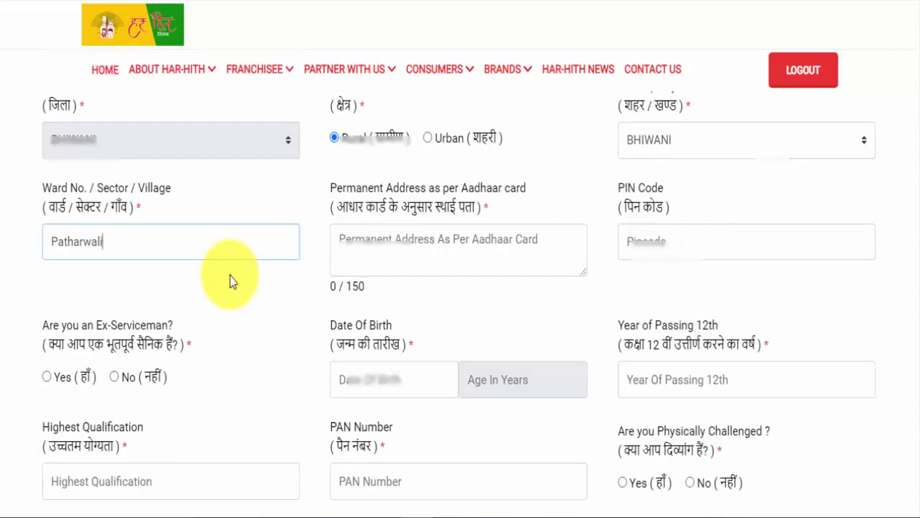
- Switch the area to Urban with BHIWANI municipality and replace the village with the ward
click(427, 138)
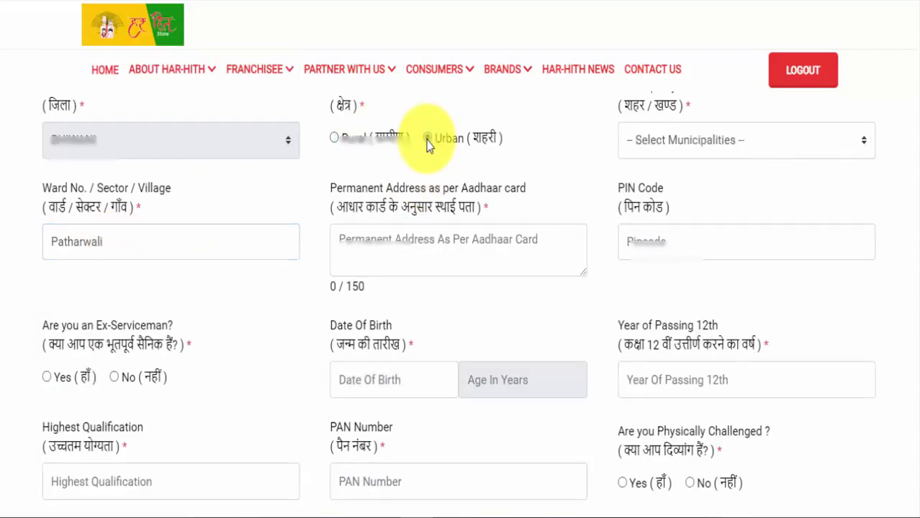
click(657, 143)
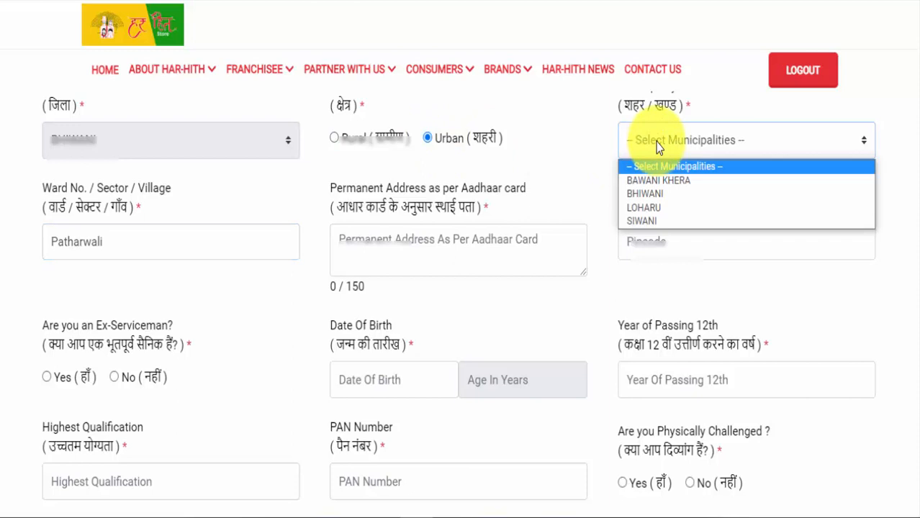
click(650, 201)
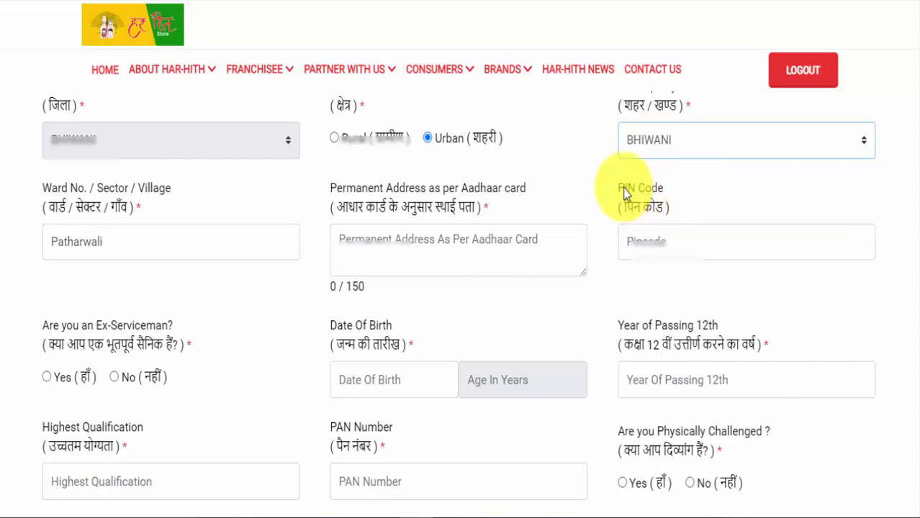
double_click(140, 242)
text(Ward No 17)
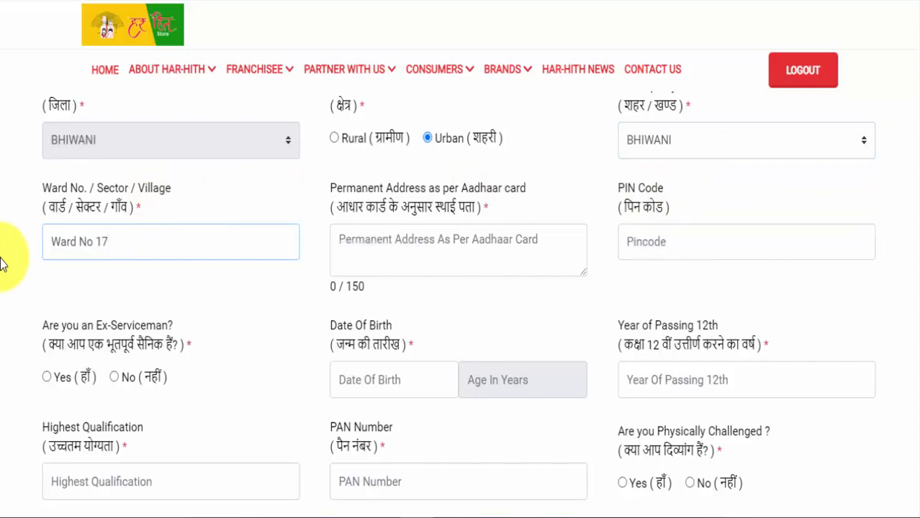
- Paste the permanent address, add its PIN code, and answer No to ex-serviceman
click(373, 239)
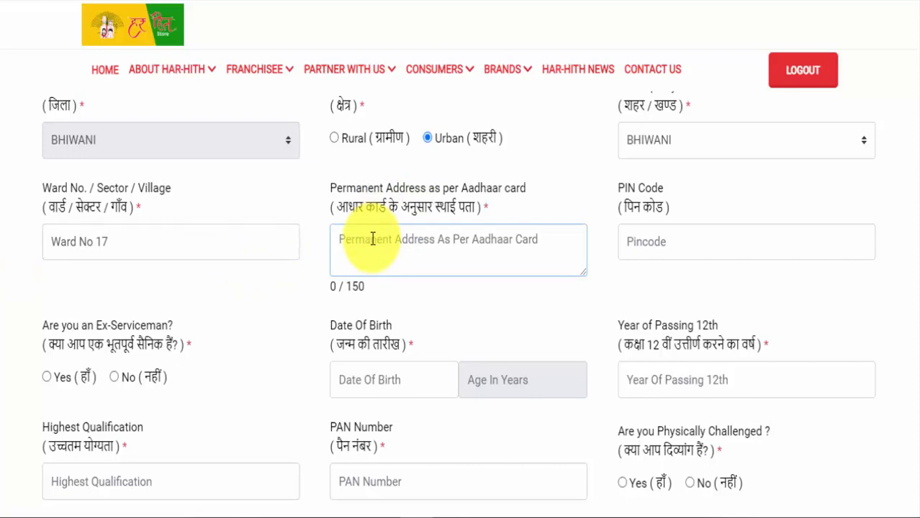
key(Tab)
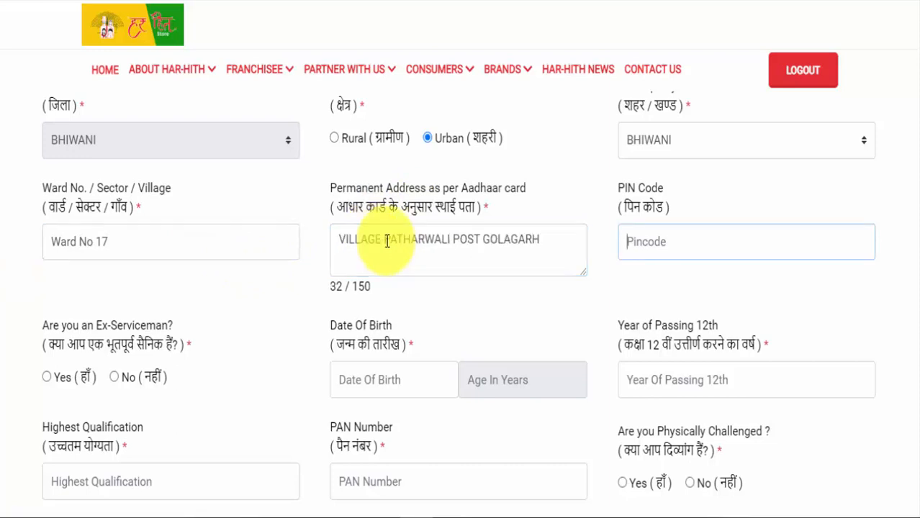
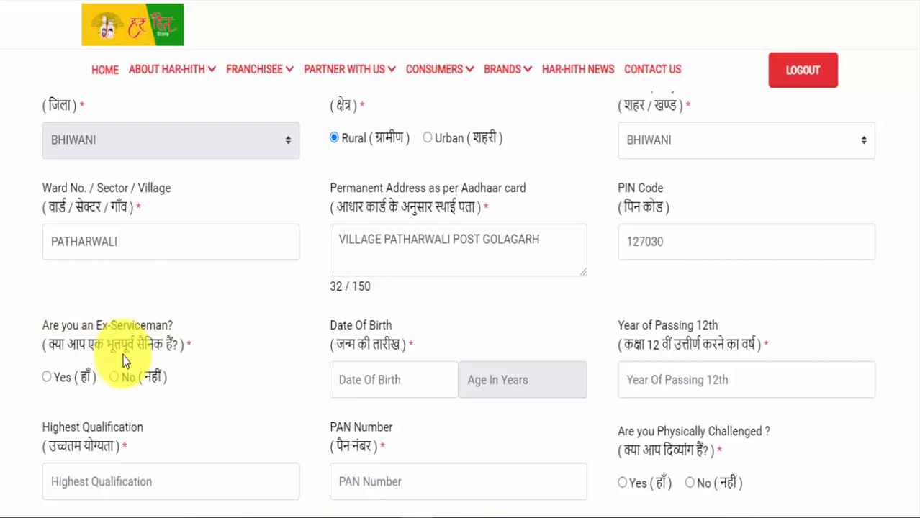
click(46, 377)
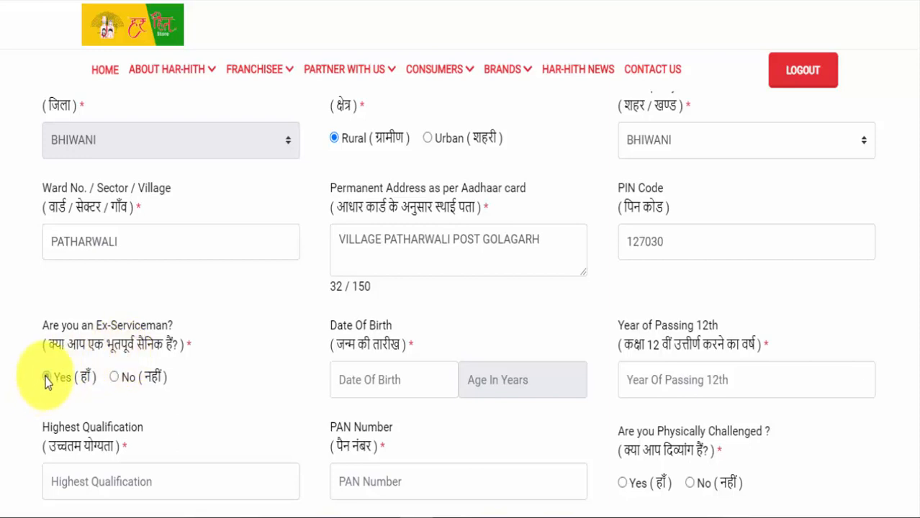
click(114, 378)
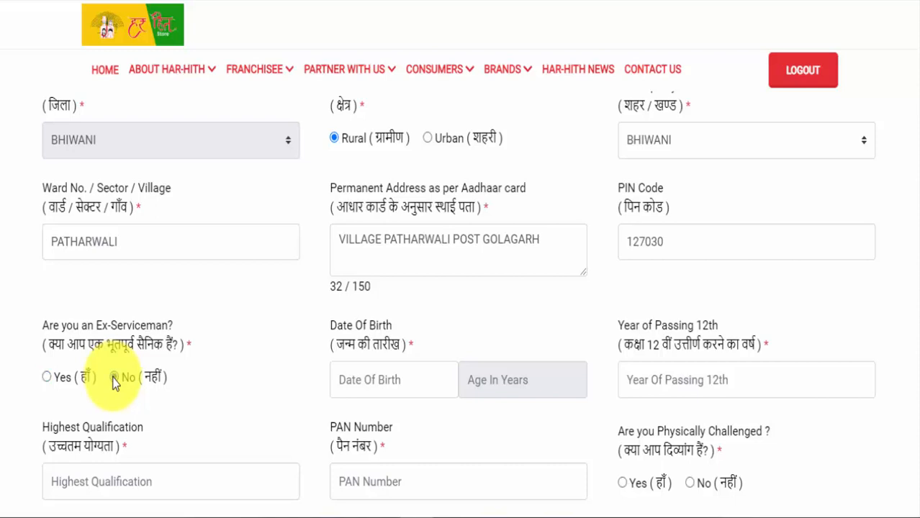
- Pick the date of birth from the calendar, enter Graduate qualification and the PAN
click(375, 379)
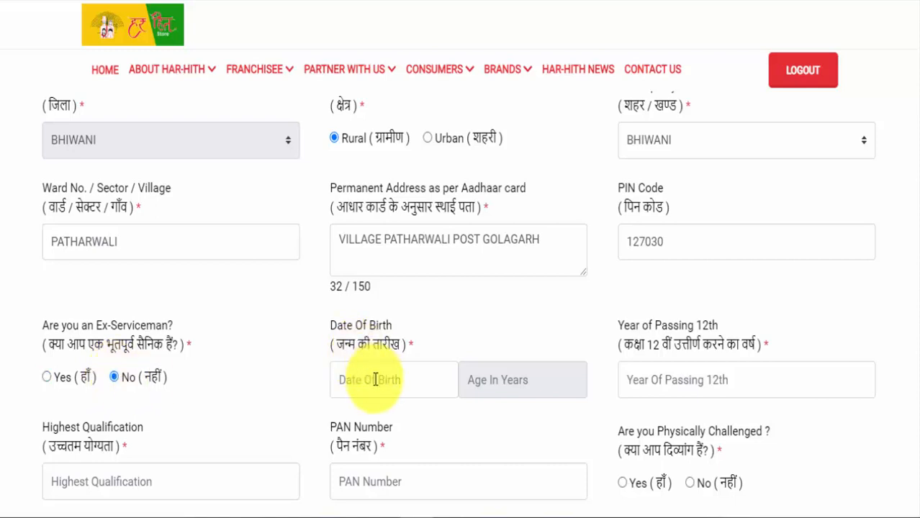
click(655, 382)
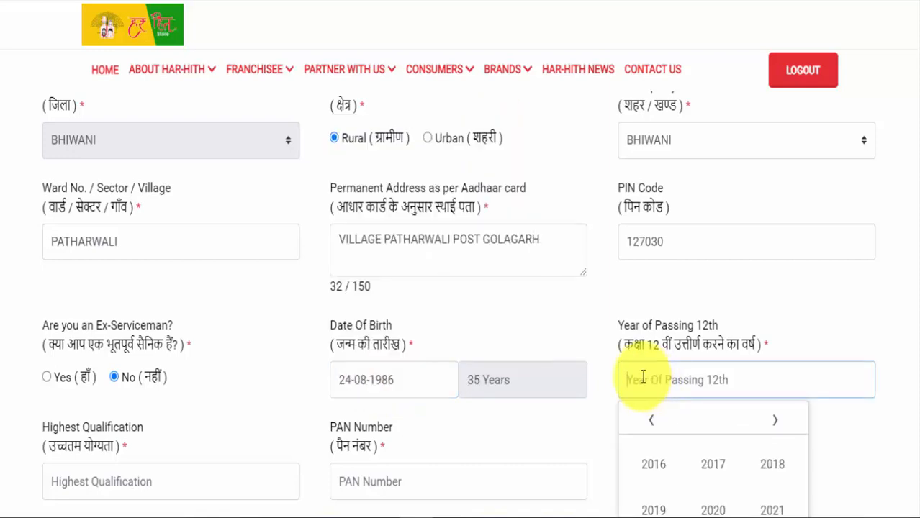
click(126, 305)
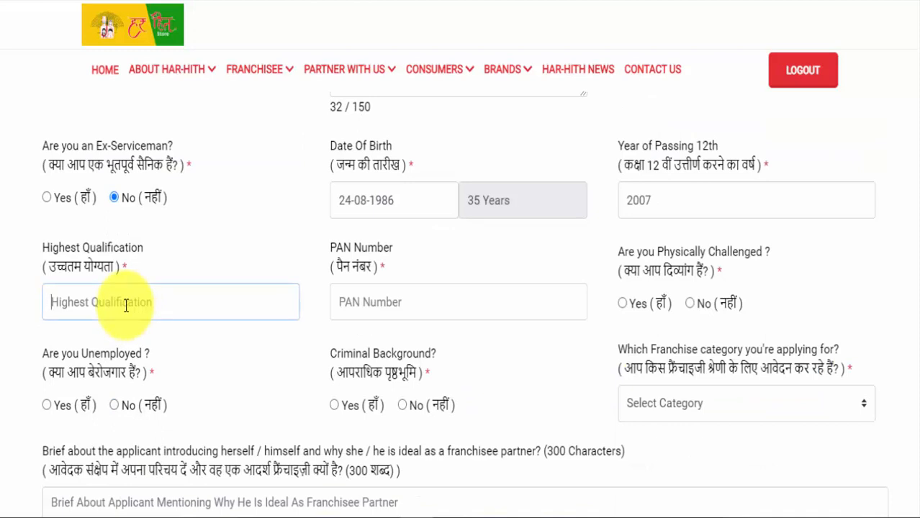
text(Graduate)
click(354, 303)
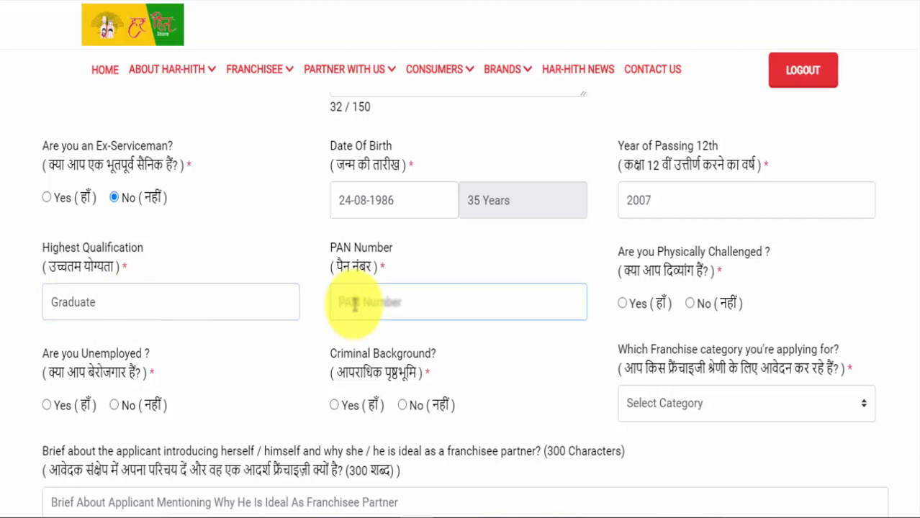
text(XXX)
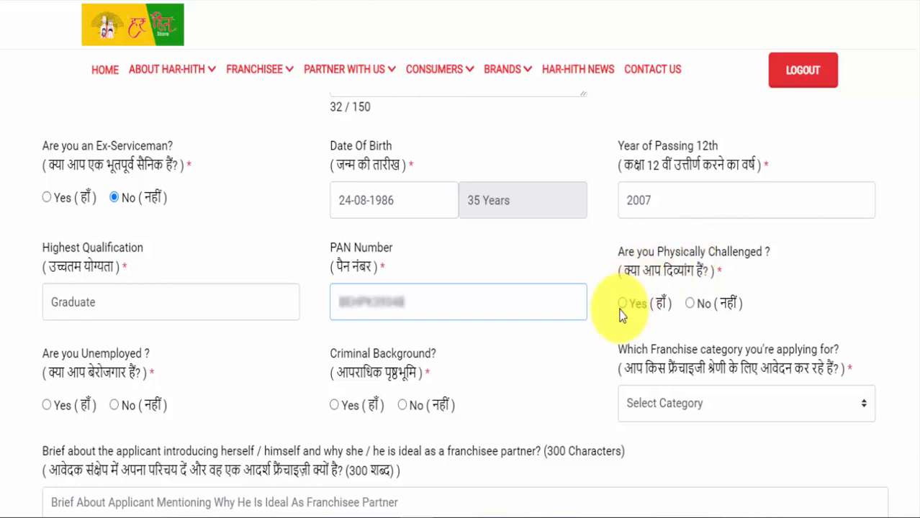
- Answer No to physically challenged, Yes to unemployed, and No to criminal background
click(690, 305)
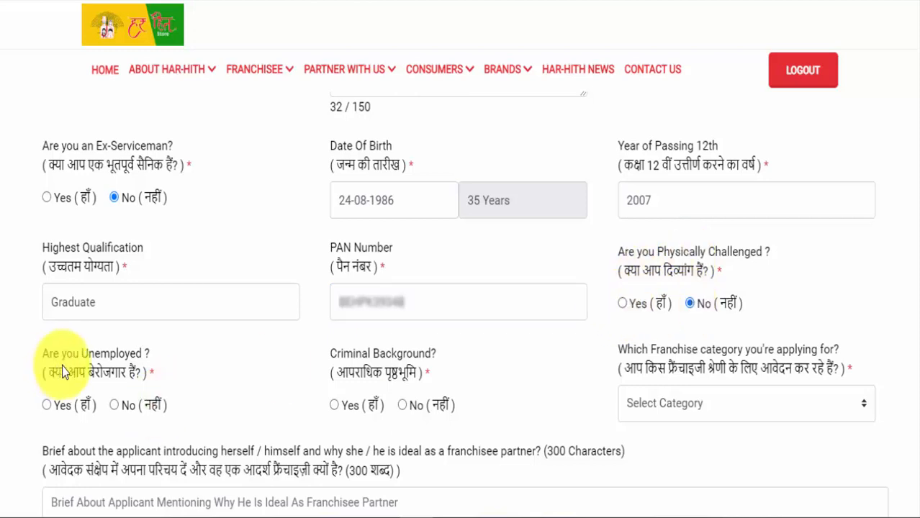
click(46, 406)
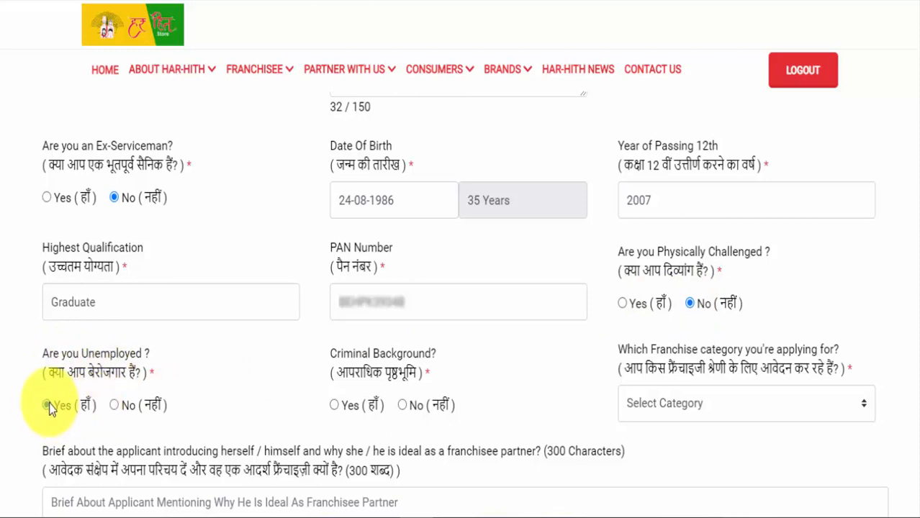
click(114, 405)
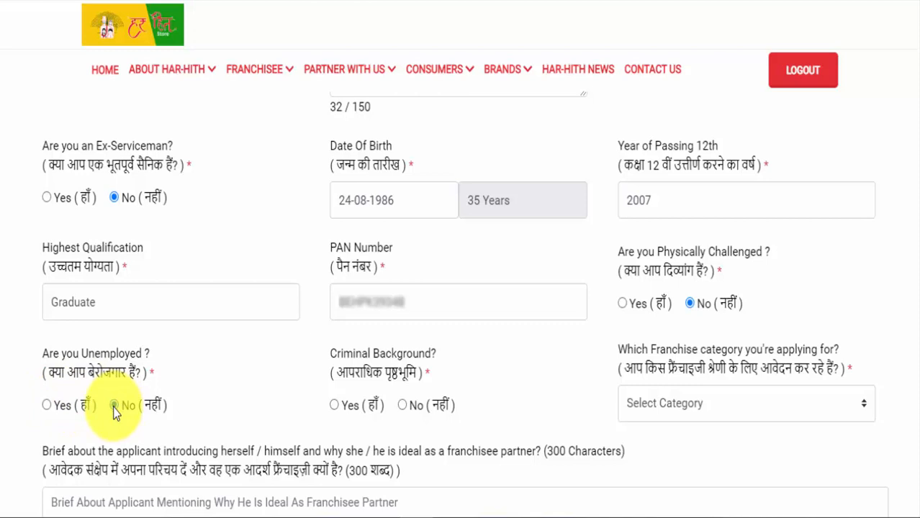
click(47, 405)
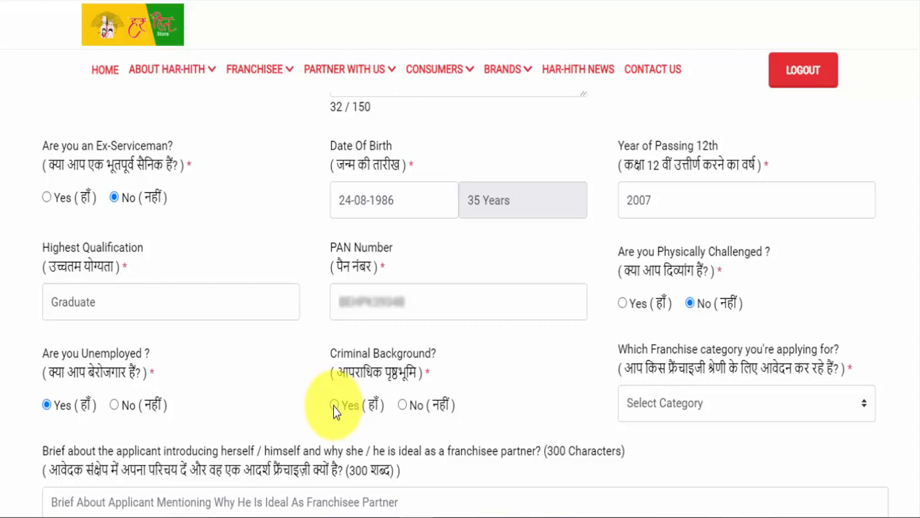
click(402, 406)
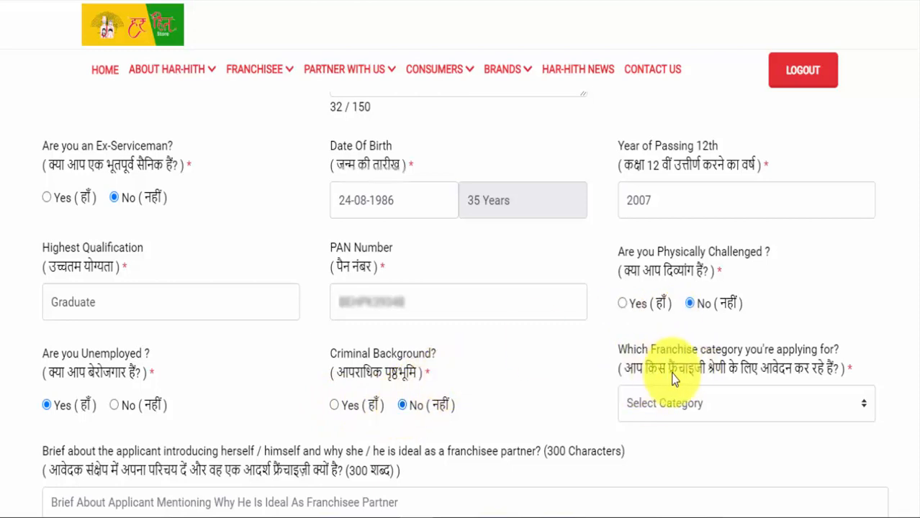
scroll(725, 373, down, 2)
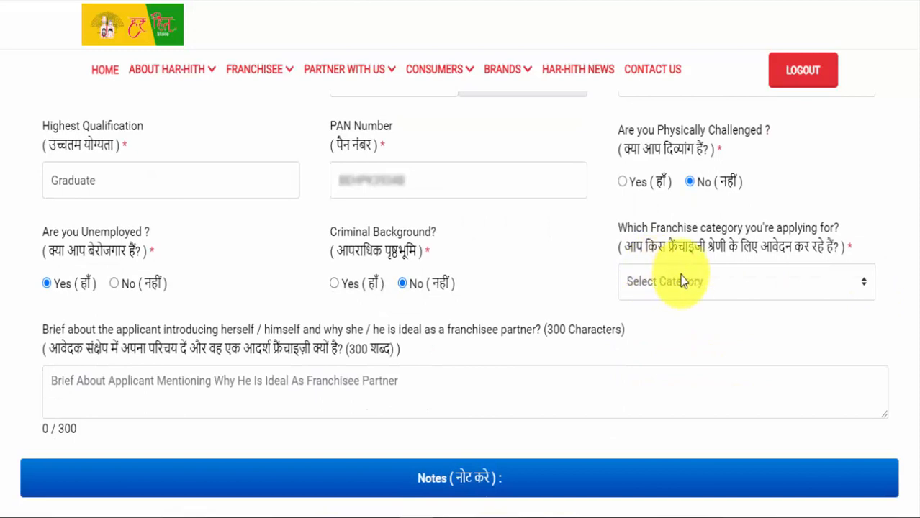
- Choose the Rural franchise category and paste the Hindi introduction about marketing knowledge
click(707, 281)
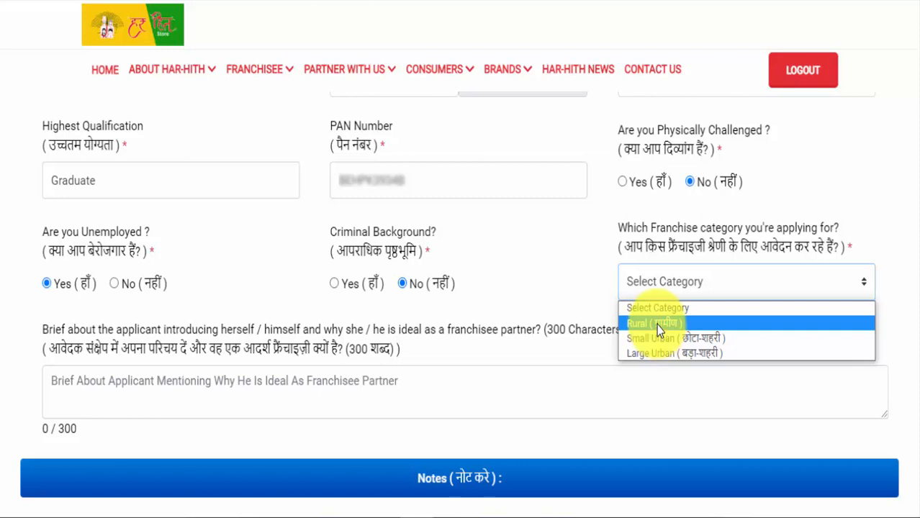
click(657, 324)
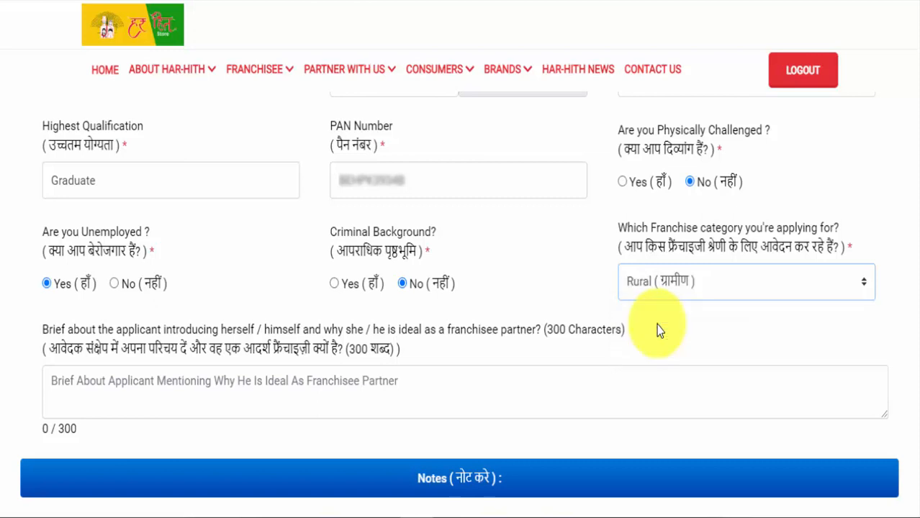
click(85, 382)
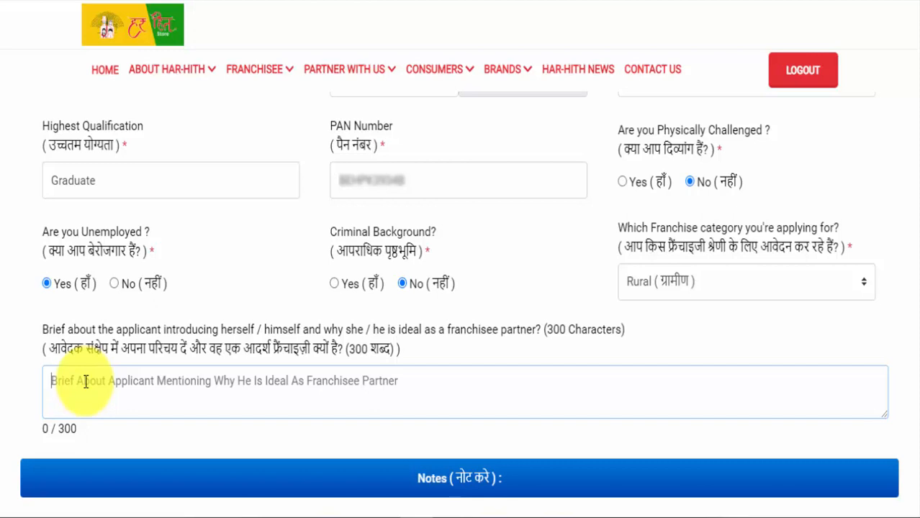
text(मैं मार्केटिंग के क्षेत्र में जानकारी रखता हूँ और मैं इस कार्य को करने में सक्षम हूँ।)
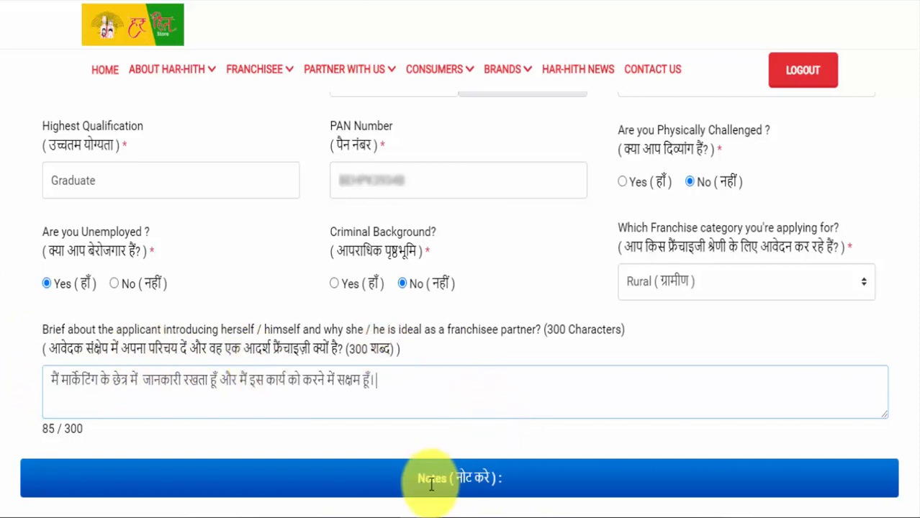
scroll(430, 477, down, 3)
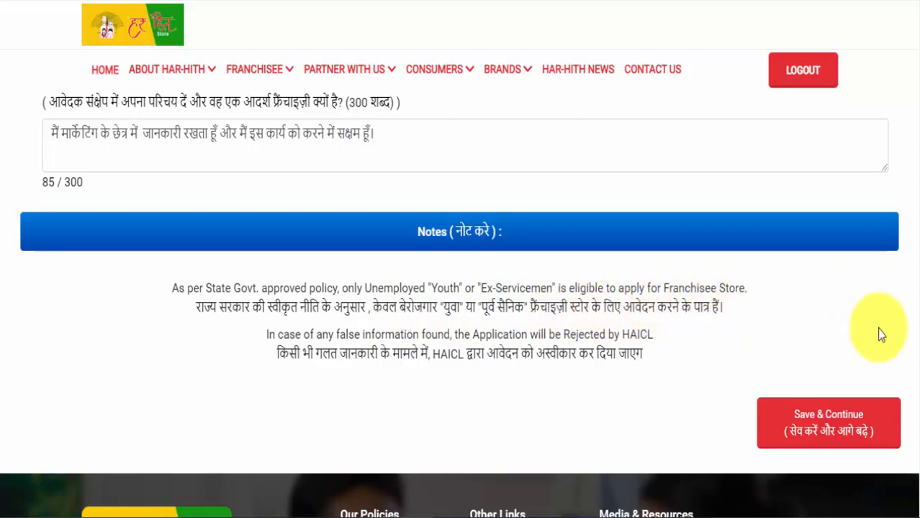
scroll(912, 310, up, 2)
scroll(913, 299, up, 3)
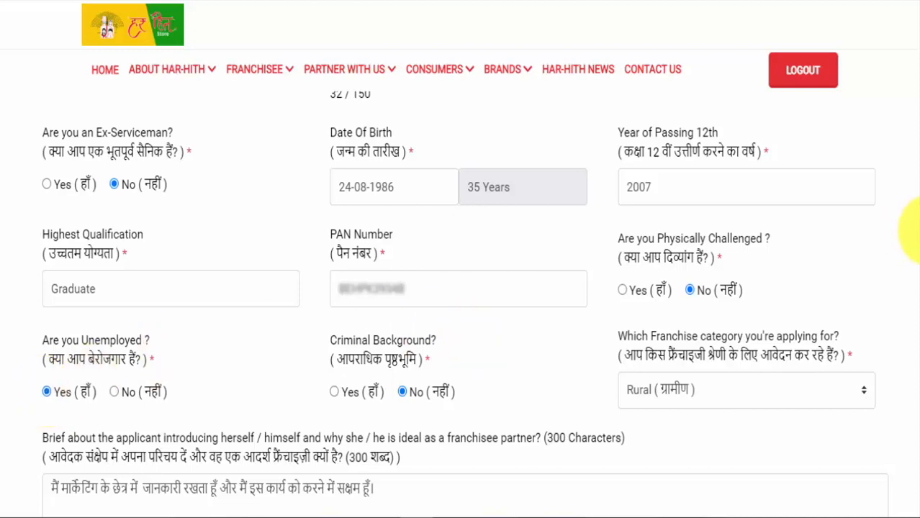
scroll(304, 374, down, 5)
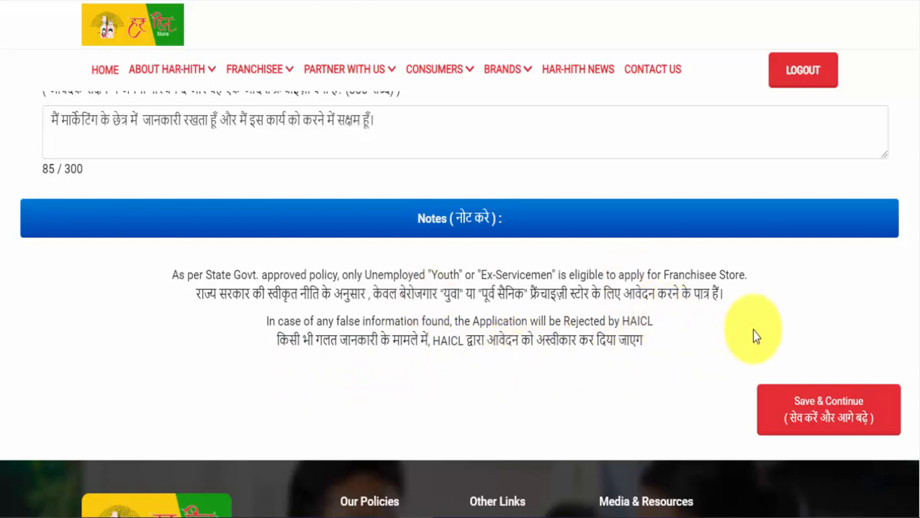
- Save personal information, then enter the 20 × 10 ft store size and paste the store address
click(831, 415)
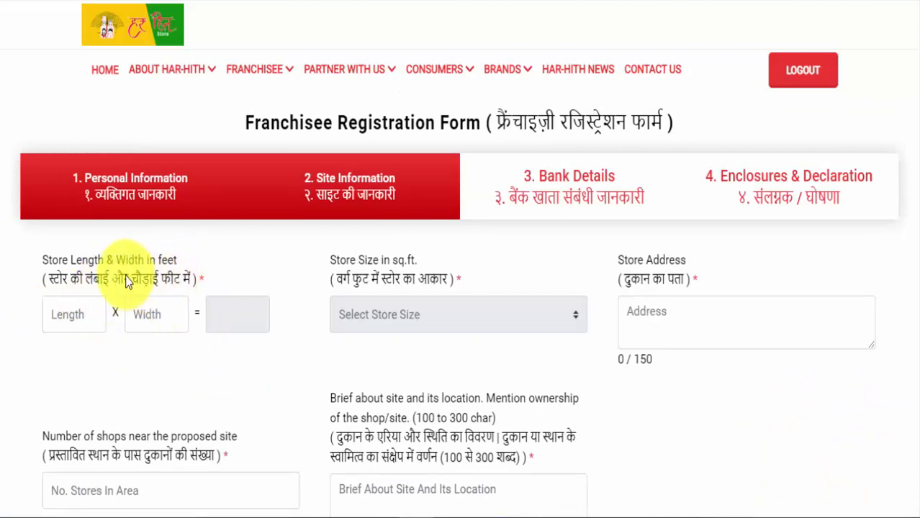
click(71, 314)
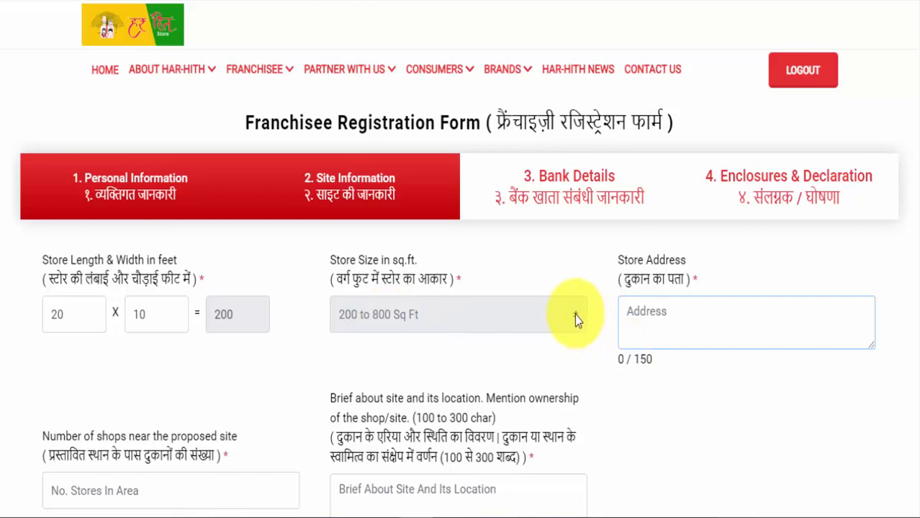
click(401, 281)
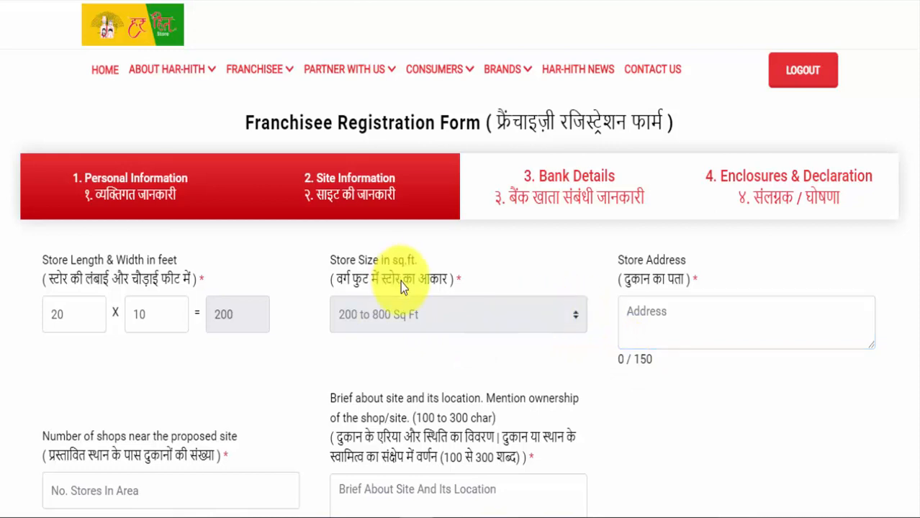
click(650, 310)
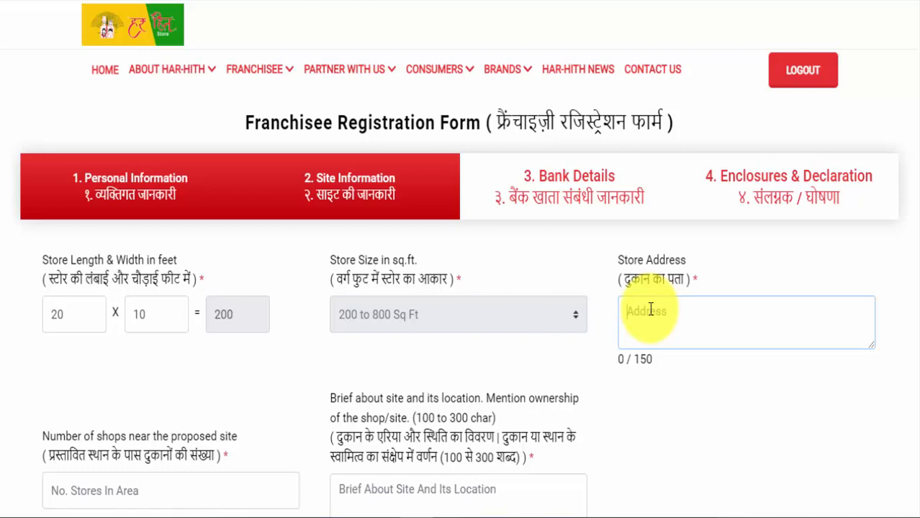
- Record 4 nearby shops and the site brief 'Near Chara Mandi'
scroll(432, 310, down, 2)
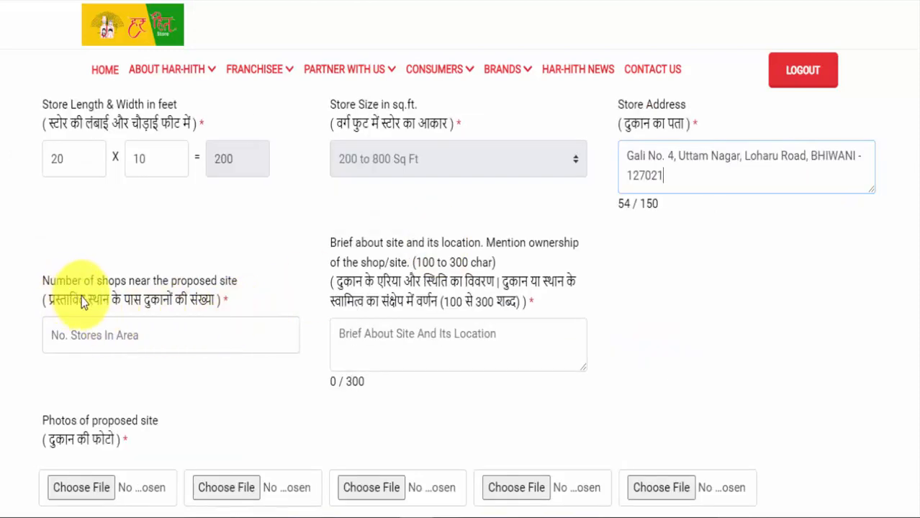
click(126, 335)
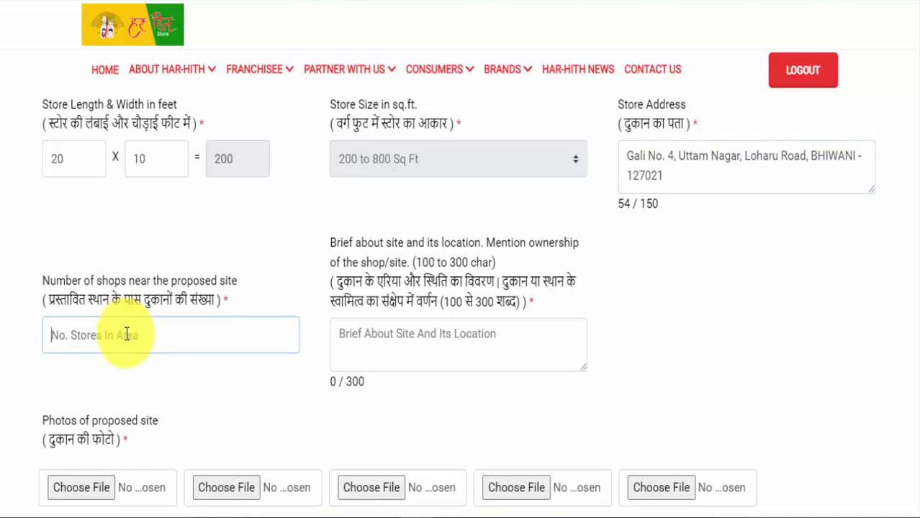
text(4)
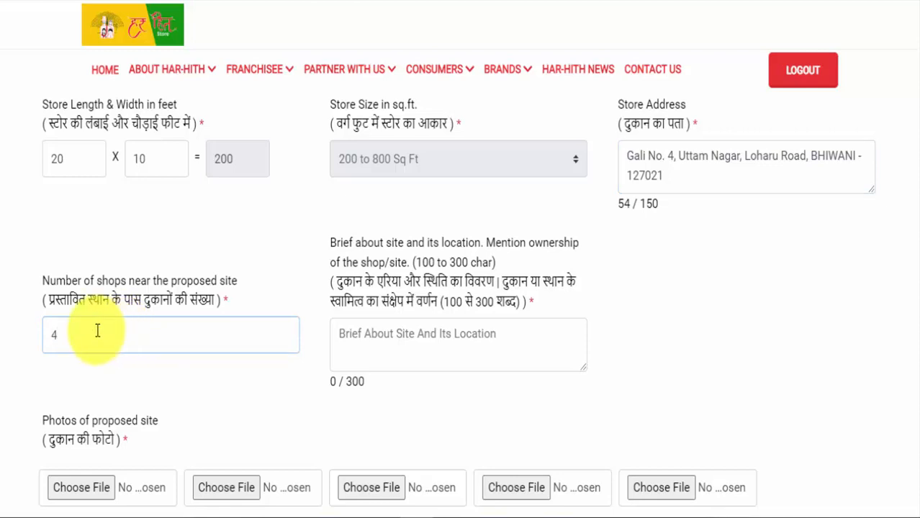
click(404, 340)
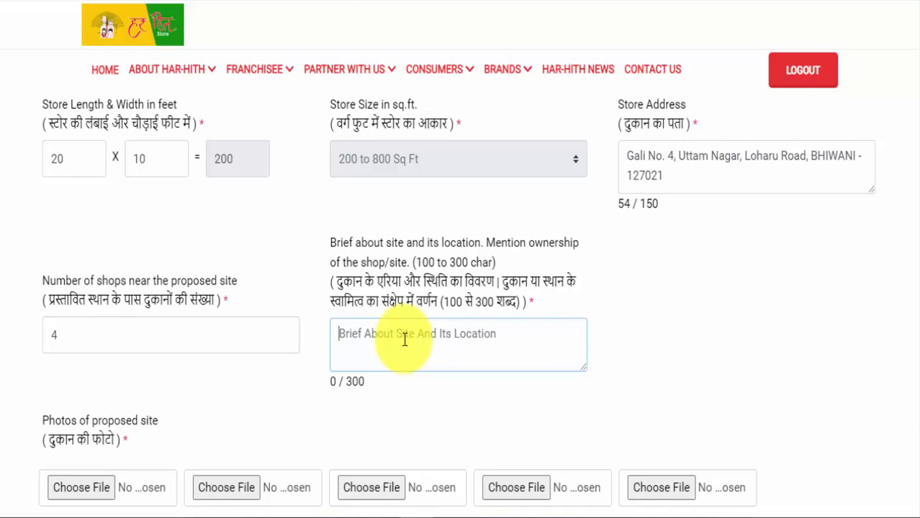
text(Near Chara Mandi)
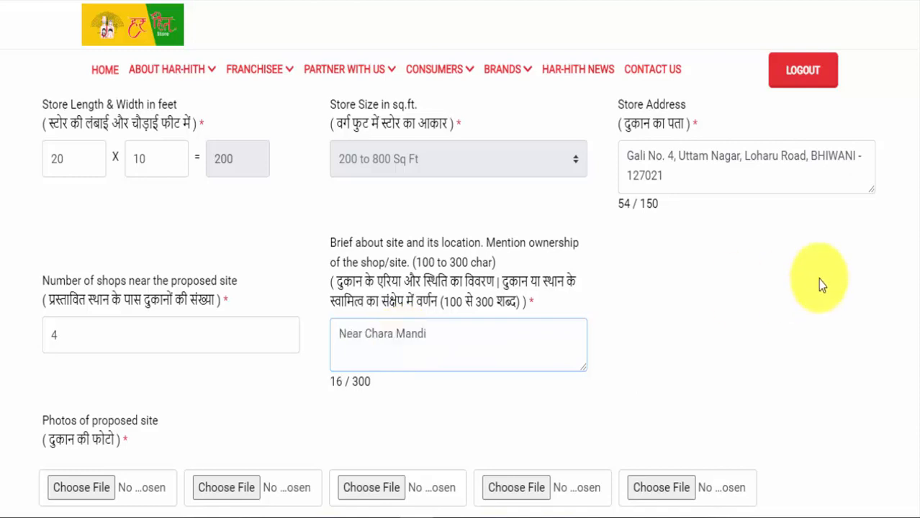
click(670, 321)
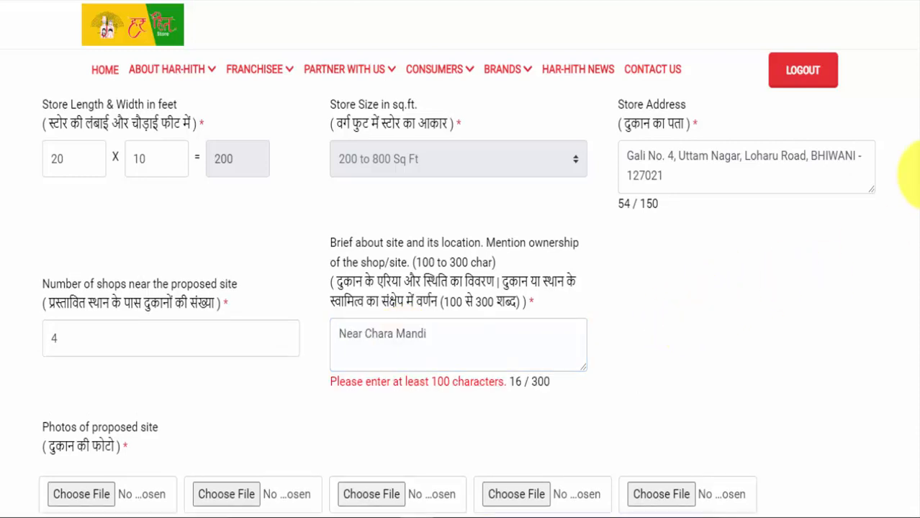
scroll(911, 172, down, 2)
- Extend the site description, attach the five site photos, and save the site information
click(482, 195)
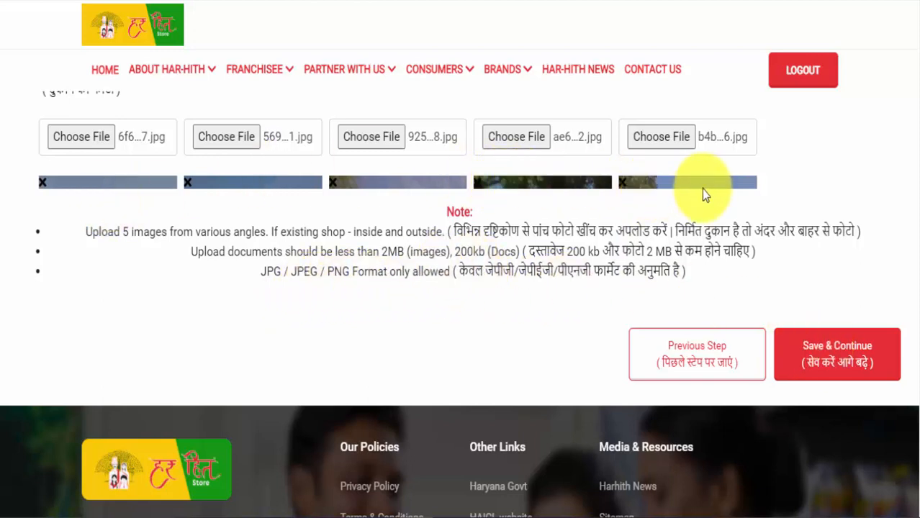
click(837, 353)
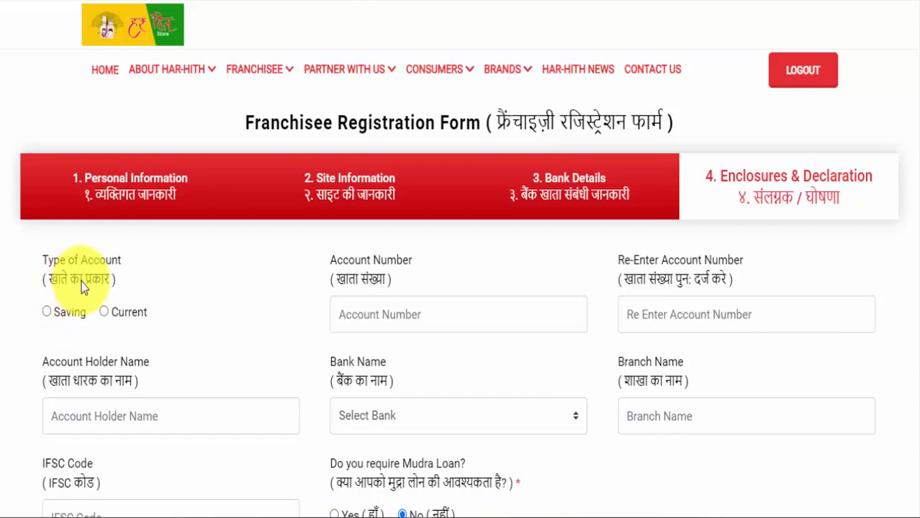
- Mark the account as Saving, enter and confirm the account number, and fill in the account holder's name
click(47, 313)
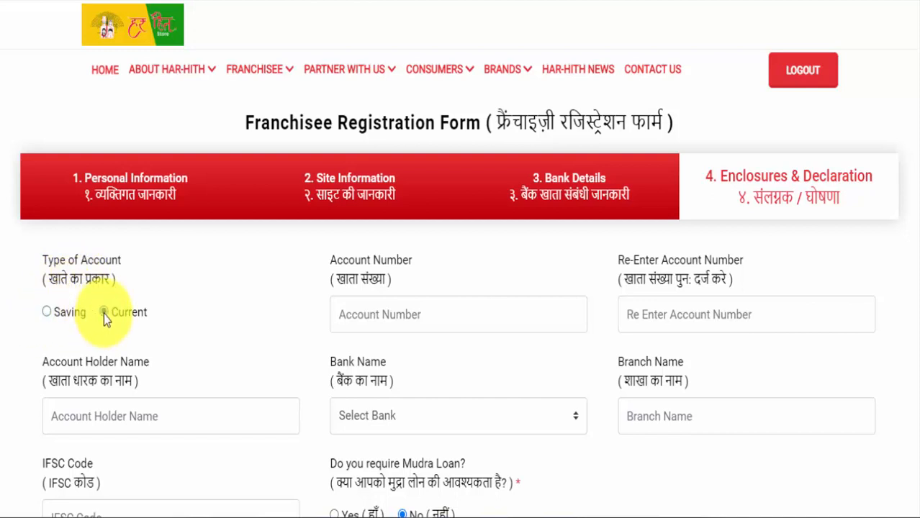
click(47, 312)
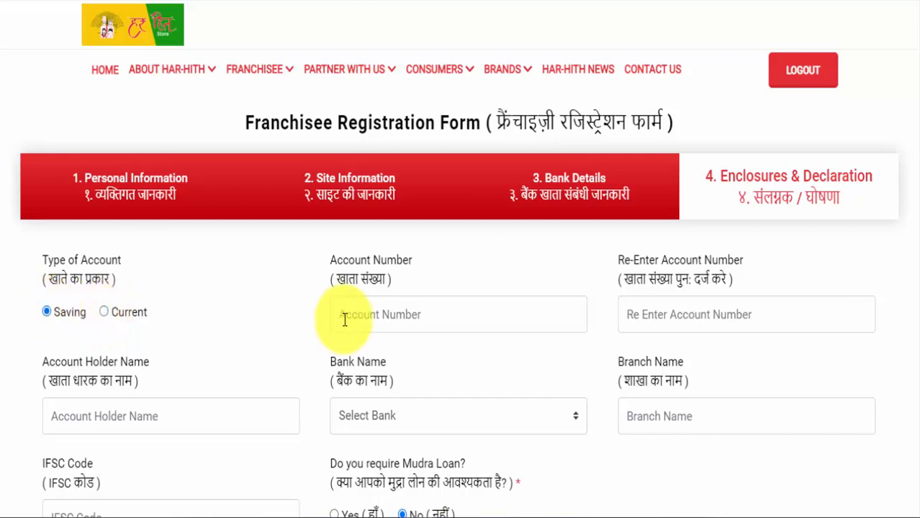
click(368, 316)
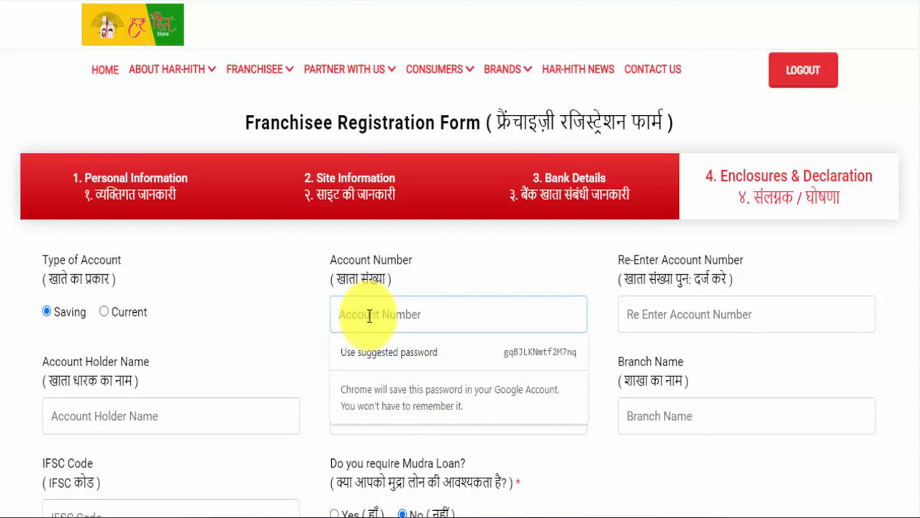
key(ctrl+v)
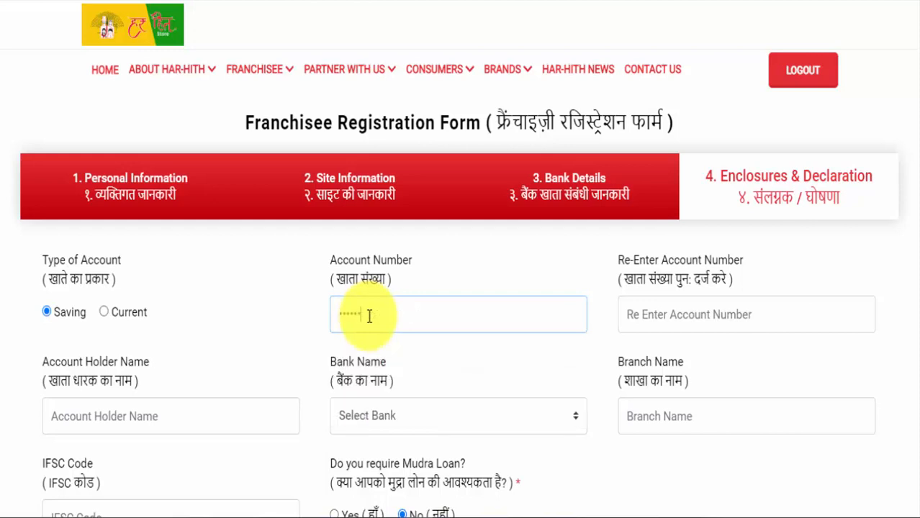
click(650, 322)
text(3)
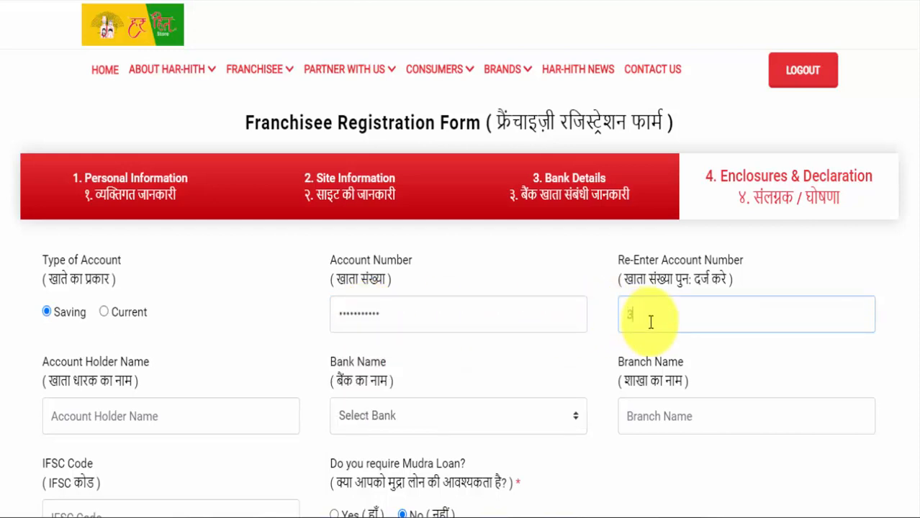
text(00)
click(201, 416)
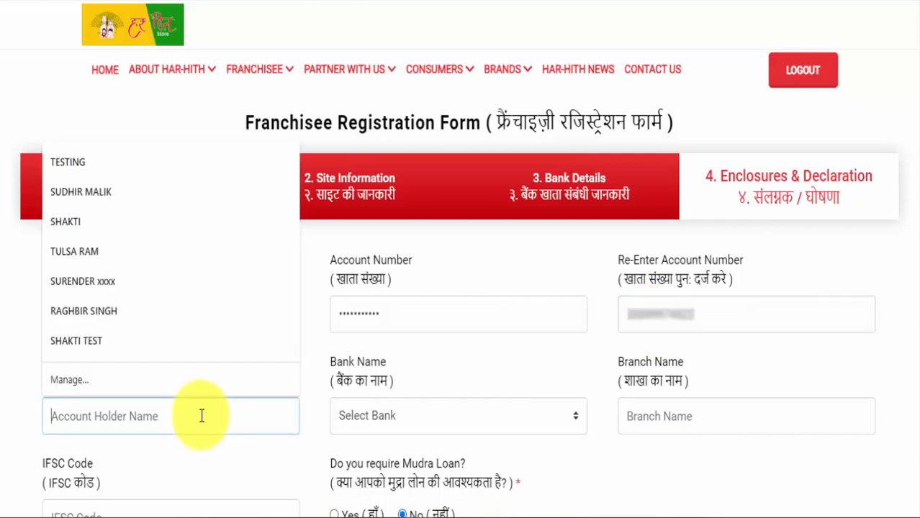
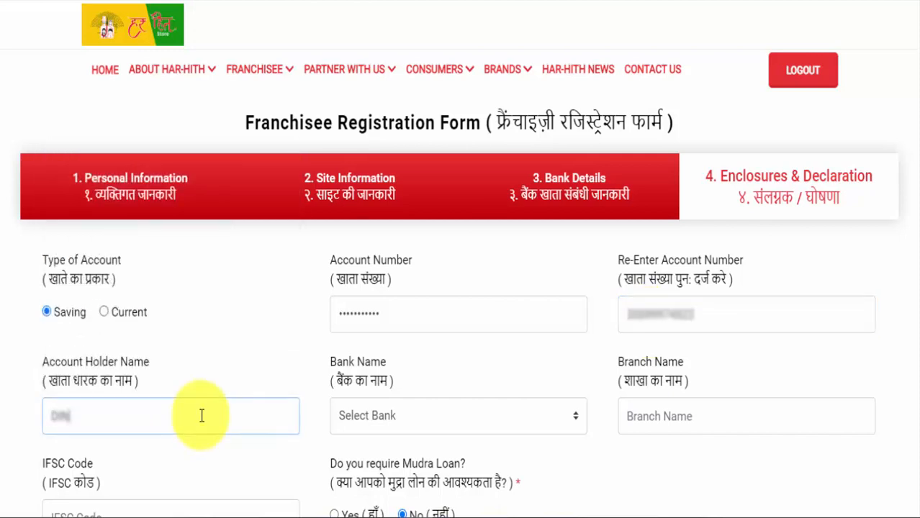
click(381, 418)
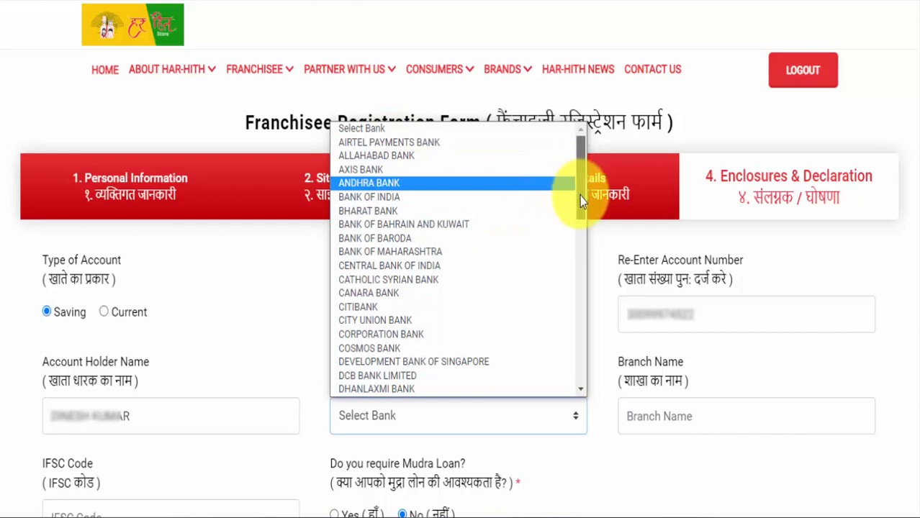
- Choose STATE BANK OF INDIA as the bank, with branch MAIN BRANCH and IFSC SBIN0001531
drag(580, 196, 584, 362)
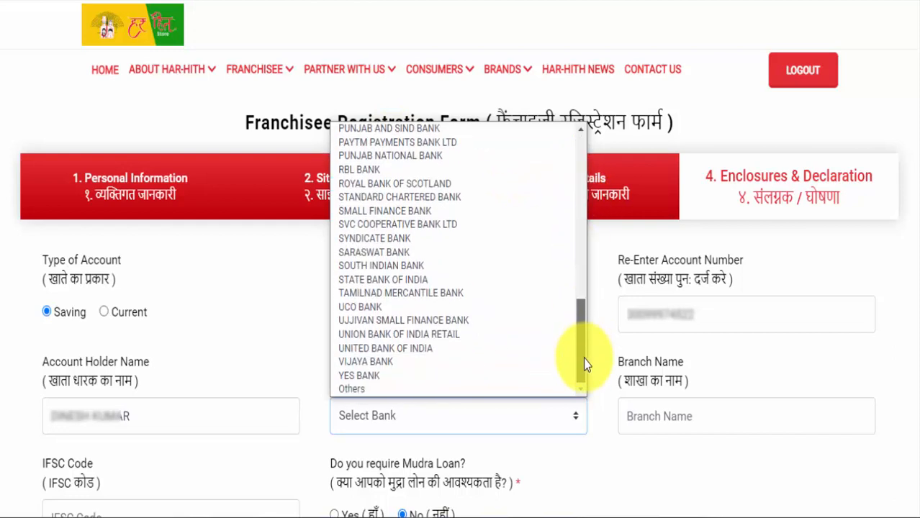
click(405, 280)
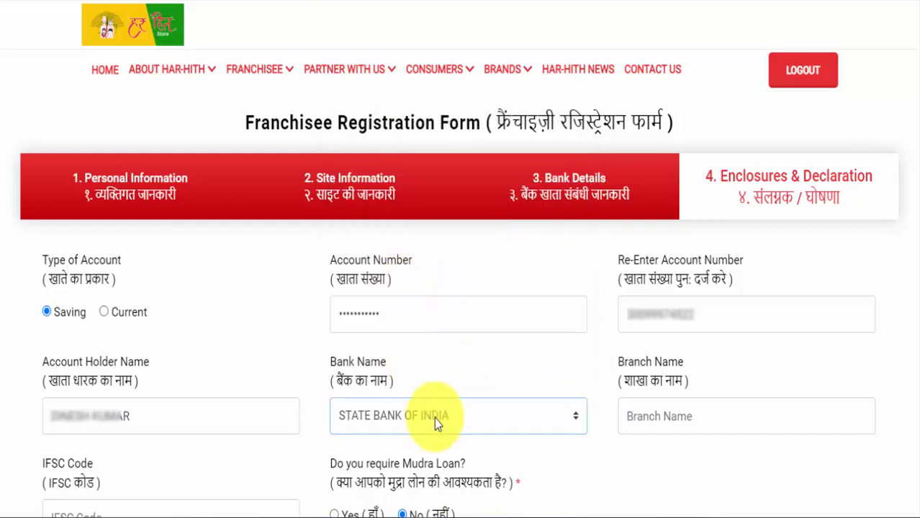
click(670, 416)
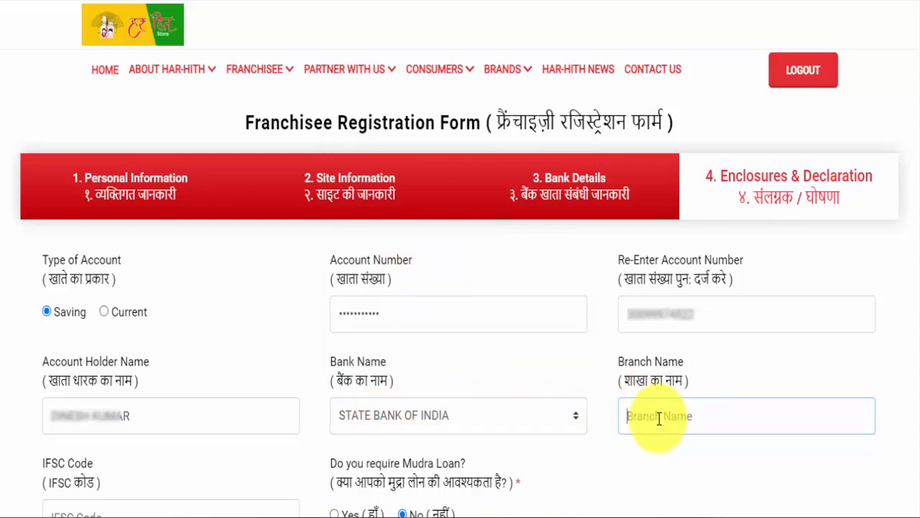
text(MAIN BRANCH)
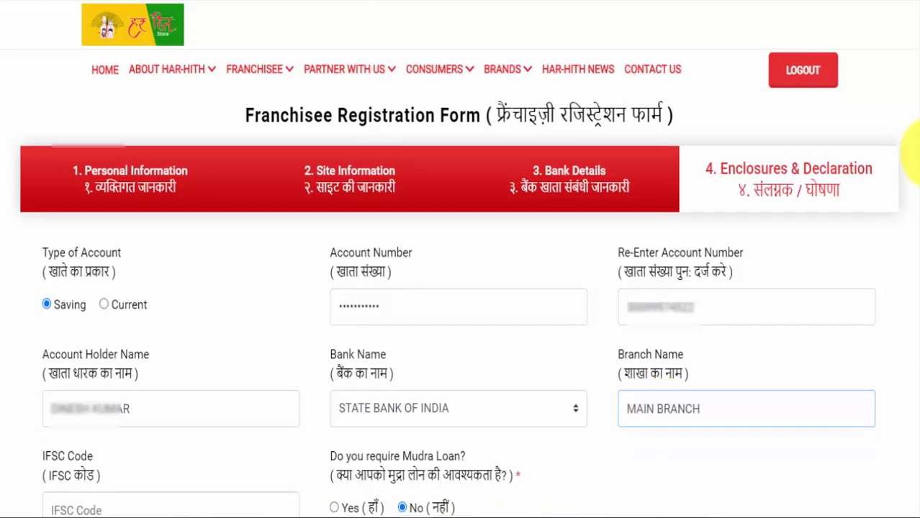
drag(910, 92, 910, 226)
click(113, 274)
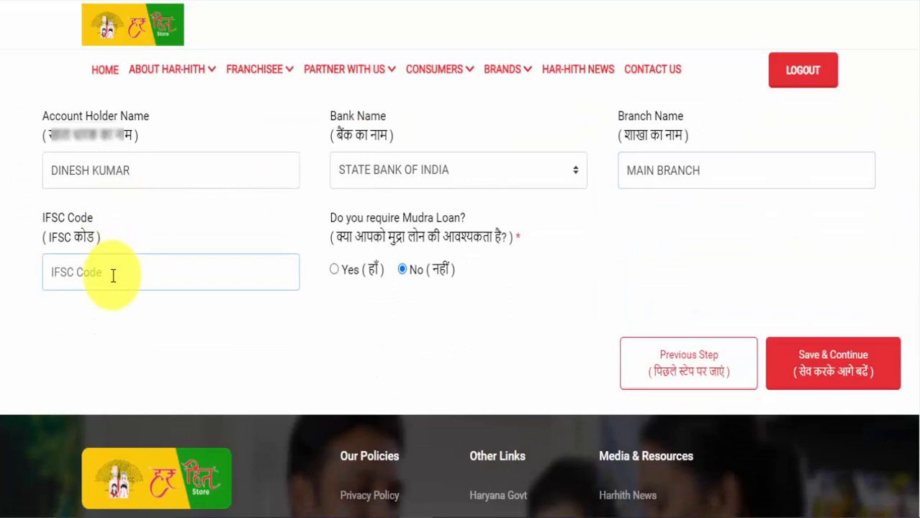
text(SBIN0001531)
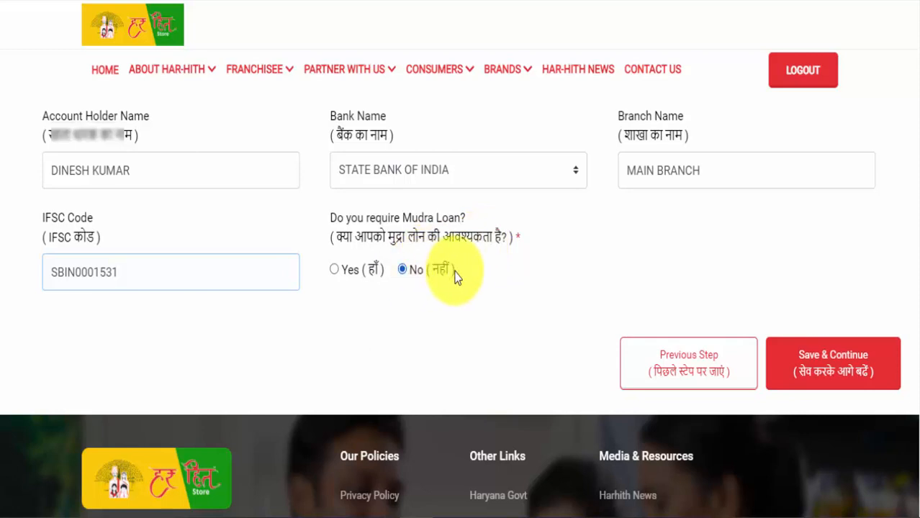
- Answer Yes for the Mudra loan and save the bank details
click(333, 270)
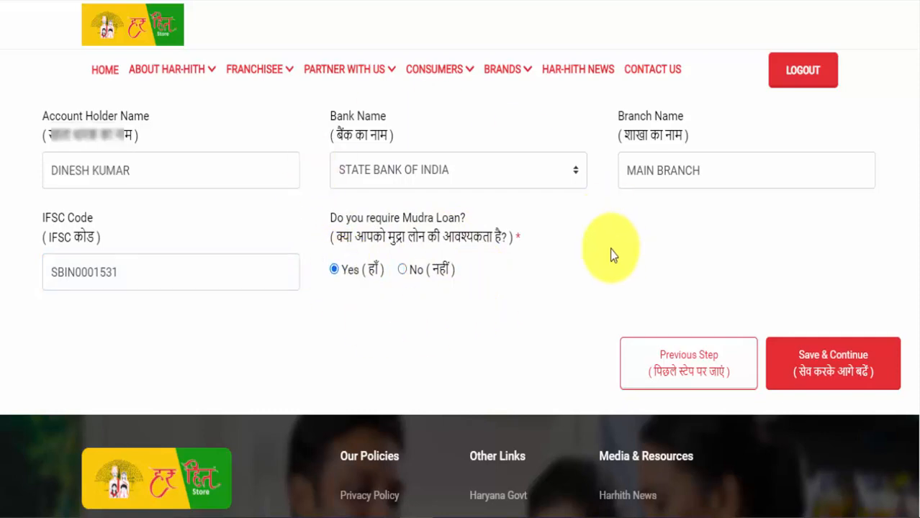
mouse_move(919, 291)
mouse_down()
mouse_move(919, 204)
mouse_move(919, 310)
mouse_up()
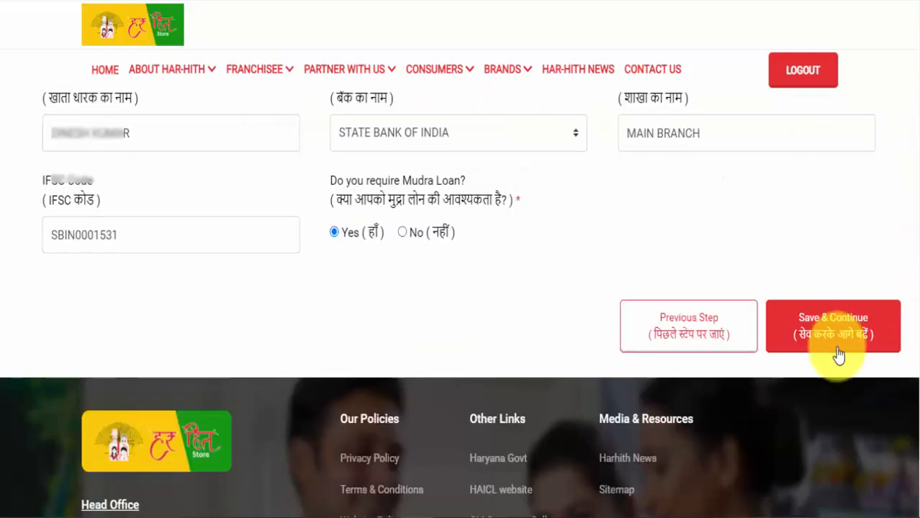
click(833, 340)
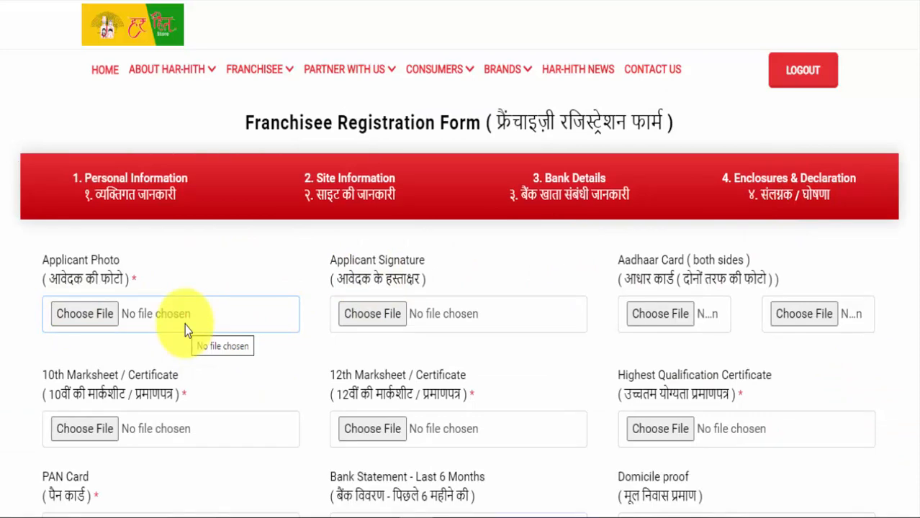
drag(919, 180, 918, 158)
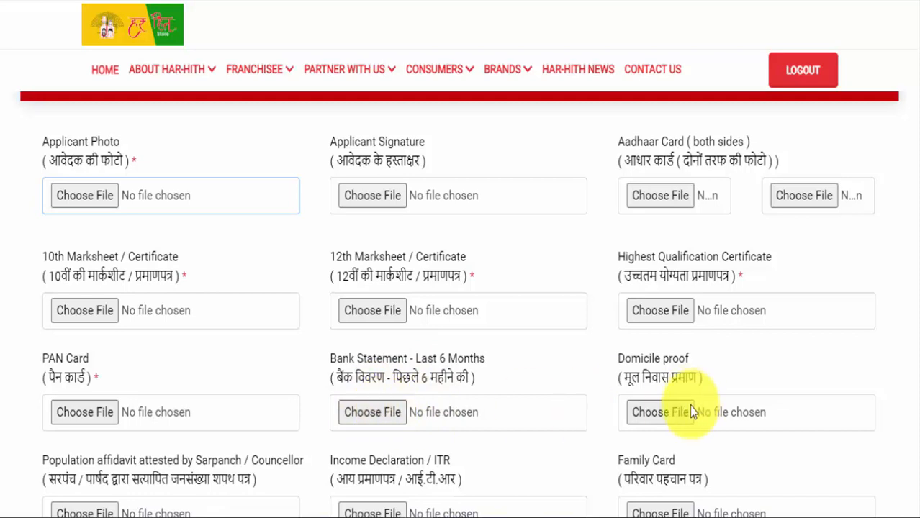
scroll(900, 118, down, 3)
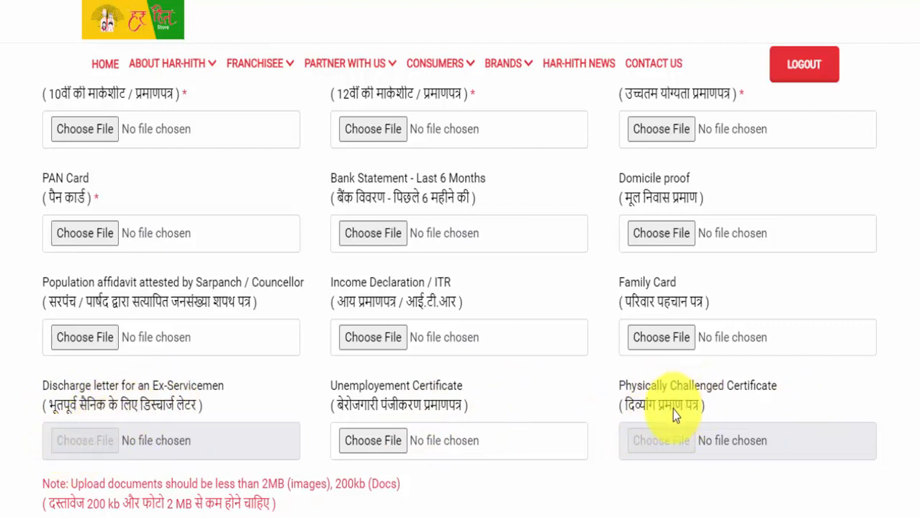
drag(919, 203, 919, 137)
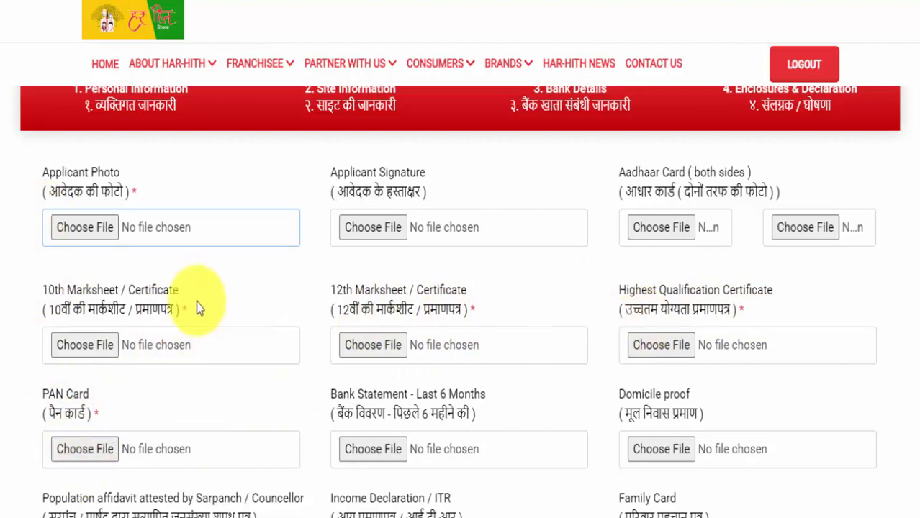
- Browse Local Disk (G:) for the applicant photo file
click(84, 229)
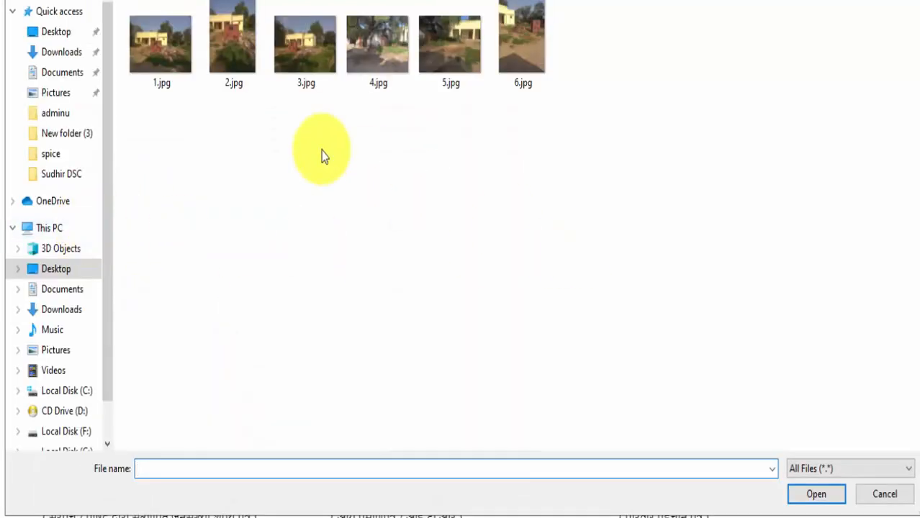
scroll(105, 422, down, 1)
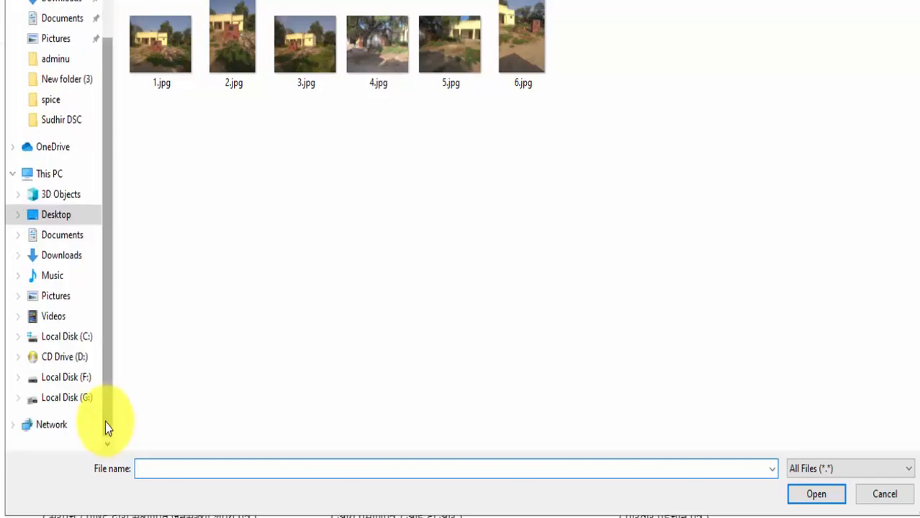
click(81, 404)
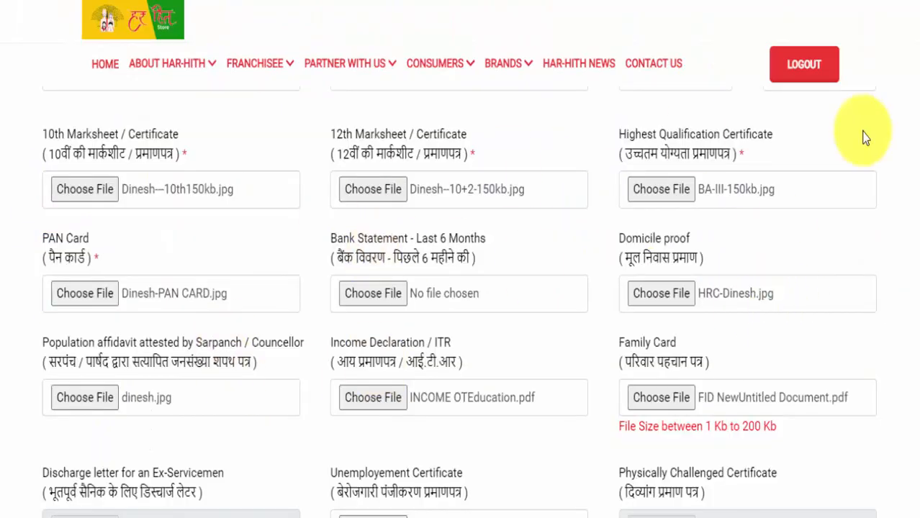
drag(919, 159, 906, 260)
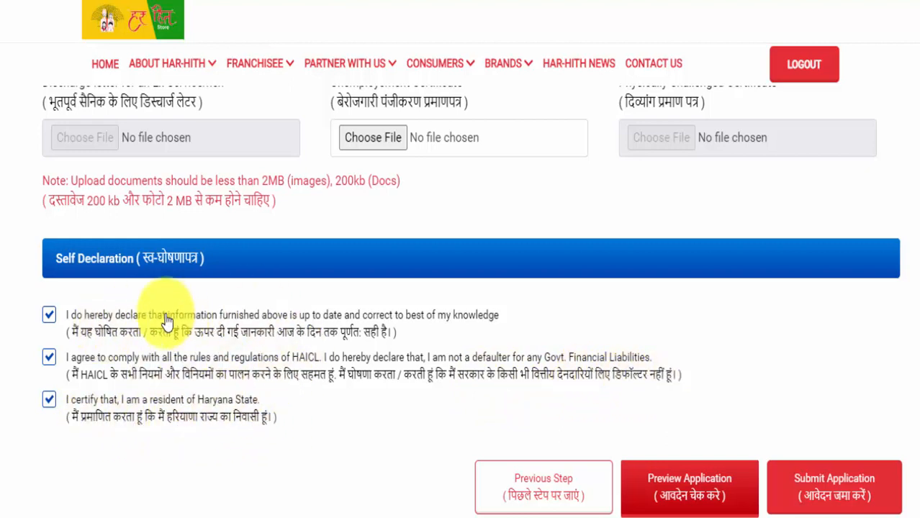
- Untick and re-tick the first self-declaration checkbox so it stays checked
click(48, 315)
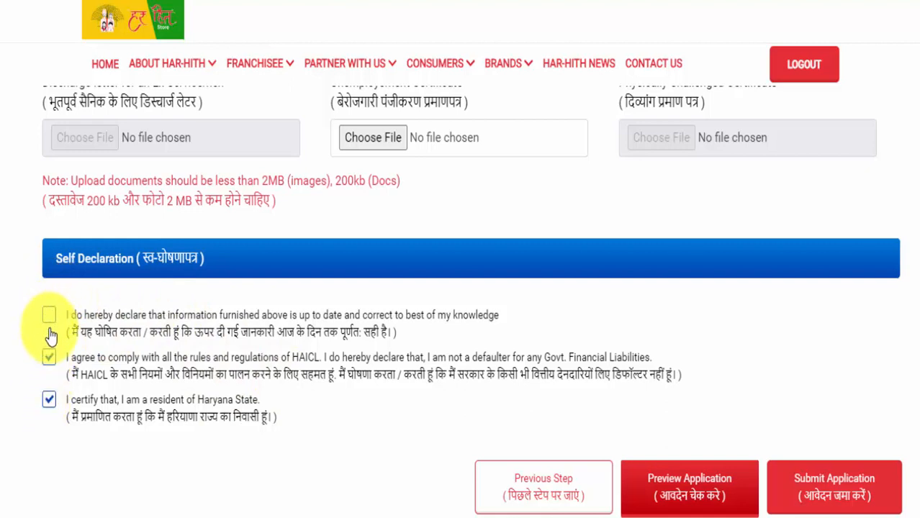
click(49, 317)
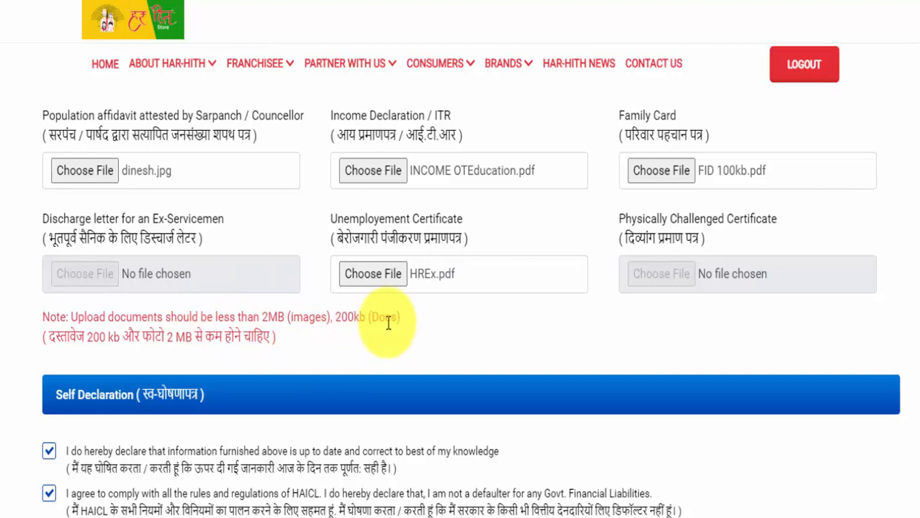
scroll(914, 160, up, 4)
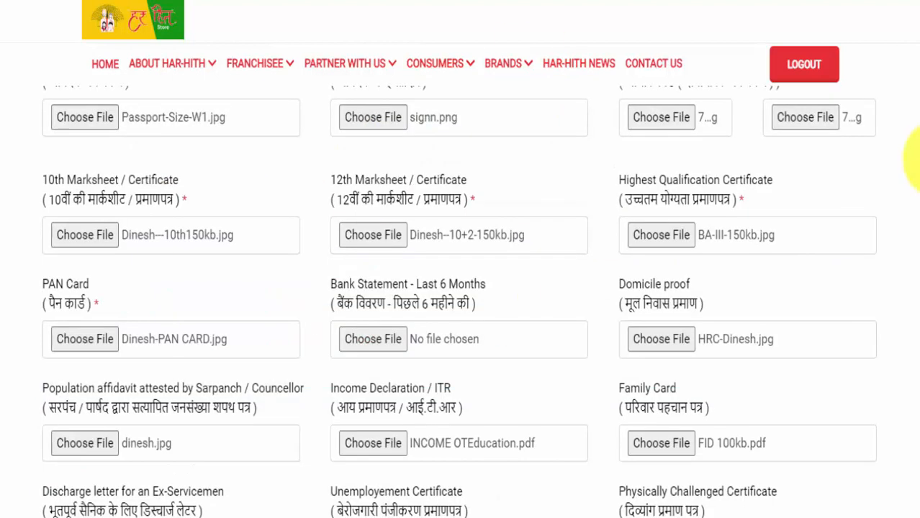
scroll(911, 165, down, 6)
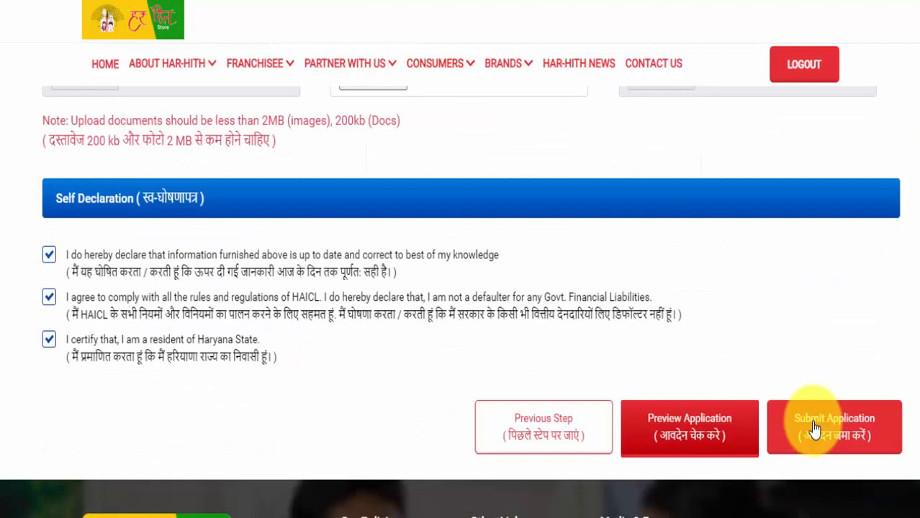
- Submit the franchise application and confirm the 'Are you sure' prompt
click(813, 430)
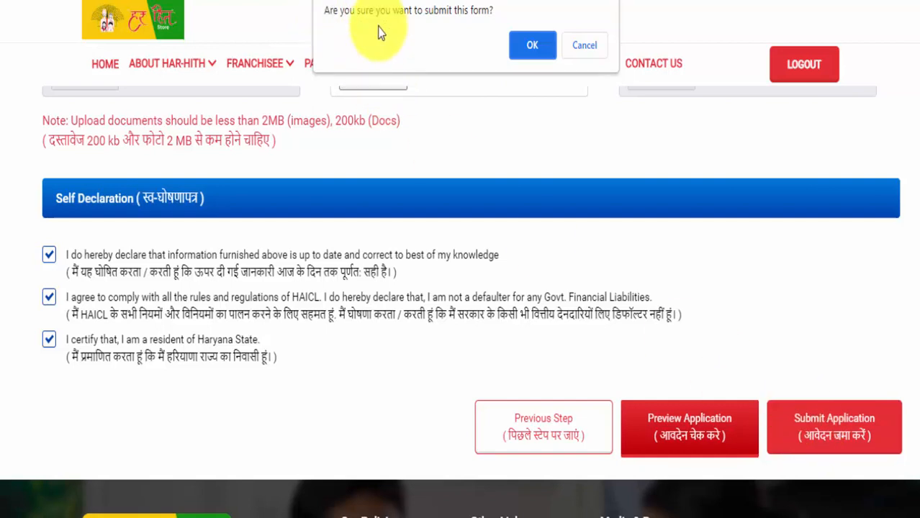
click(526, 48)
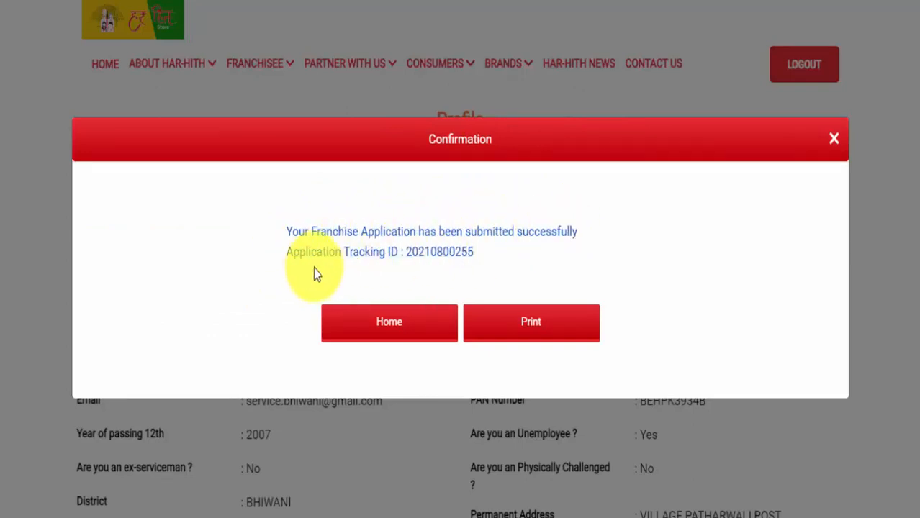
- Open the printable printfranchise.php PDF and scroll through it to page 3
click(531, 323)
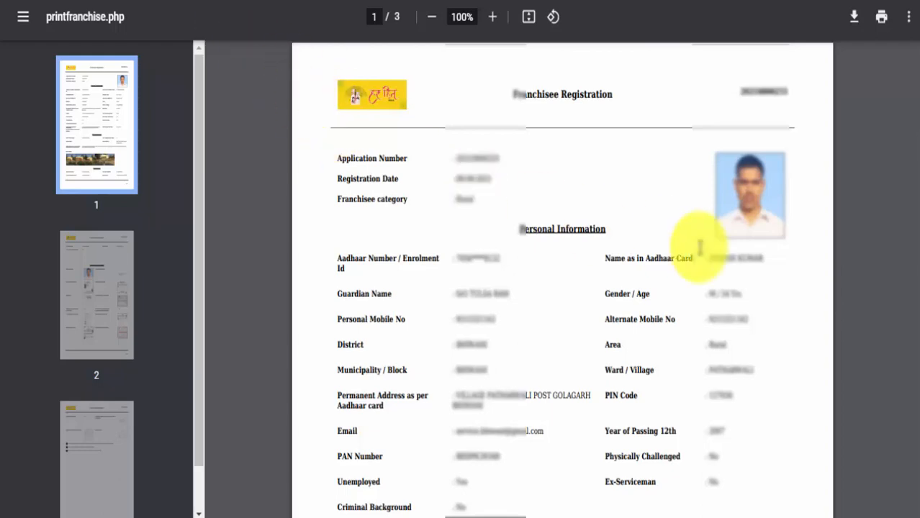
scroll(911, 108, down, 4)
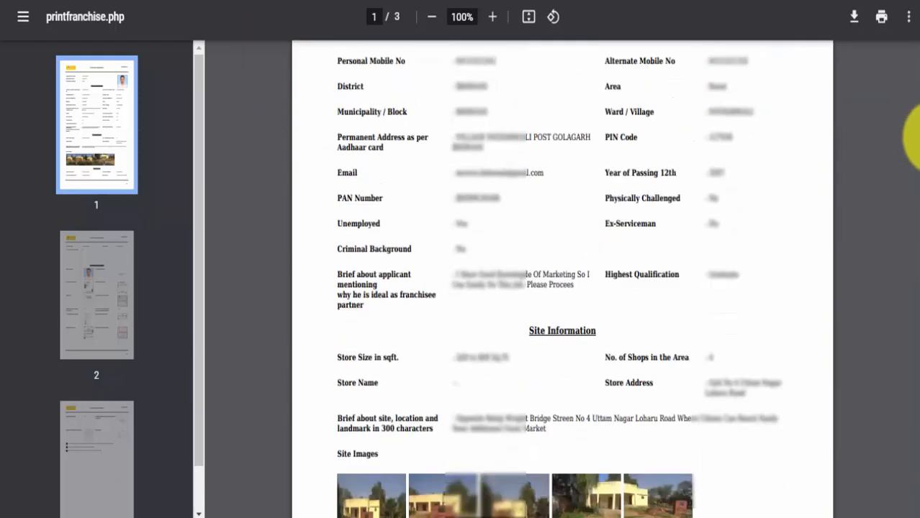
scroll(913, 144, down, 5)
scroll(912, 184, up, 8)
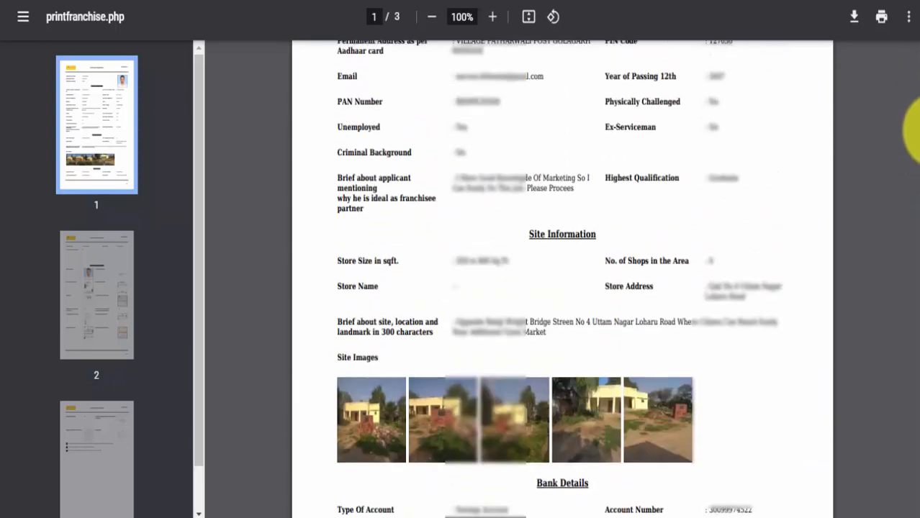
scroll(911, 164, down, 6)
drag(912, 164, 911, 457)
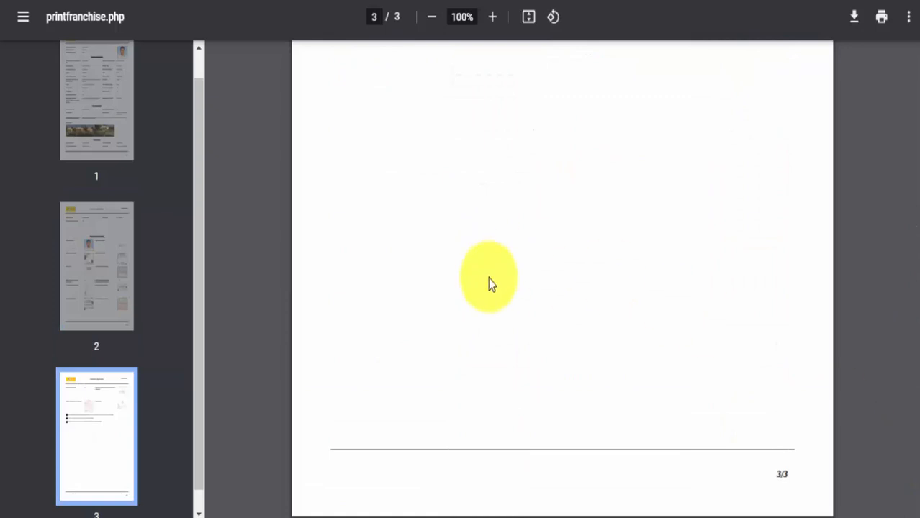